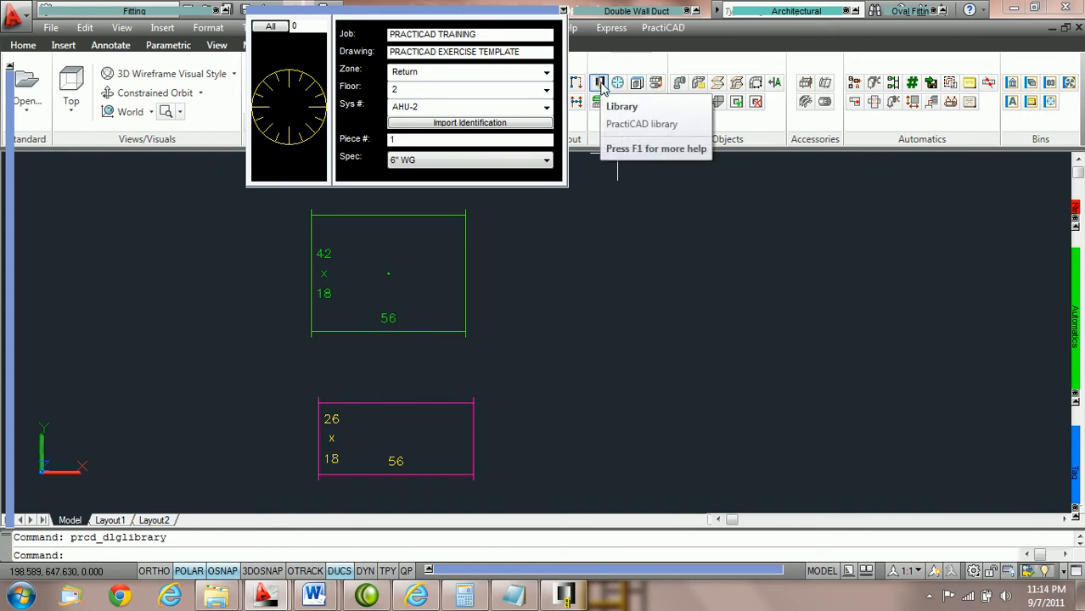
In the PractiCAD library's Ductwork settings, turn off Specification, Zone, Floor and System # under Set by selection, saving the change.
left_click(601, 83)
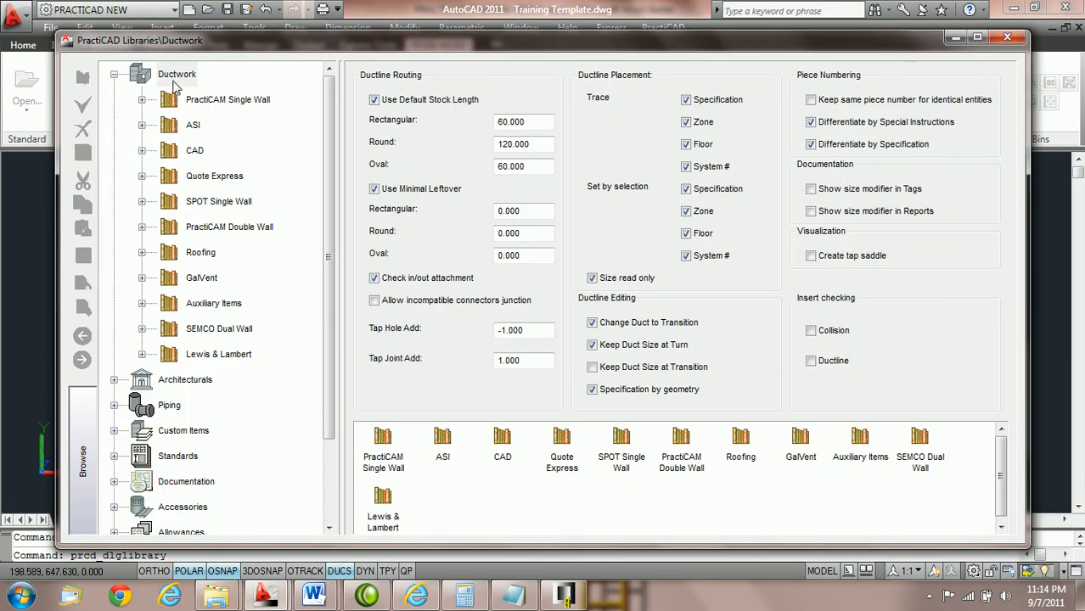
left_click(175, 77)
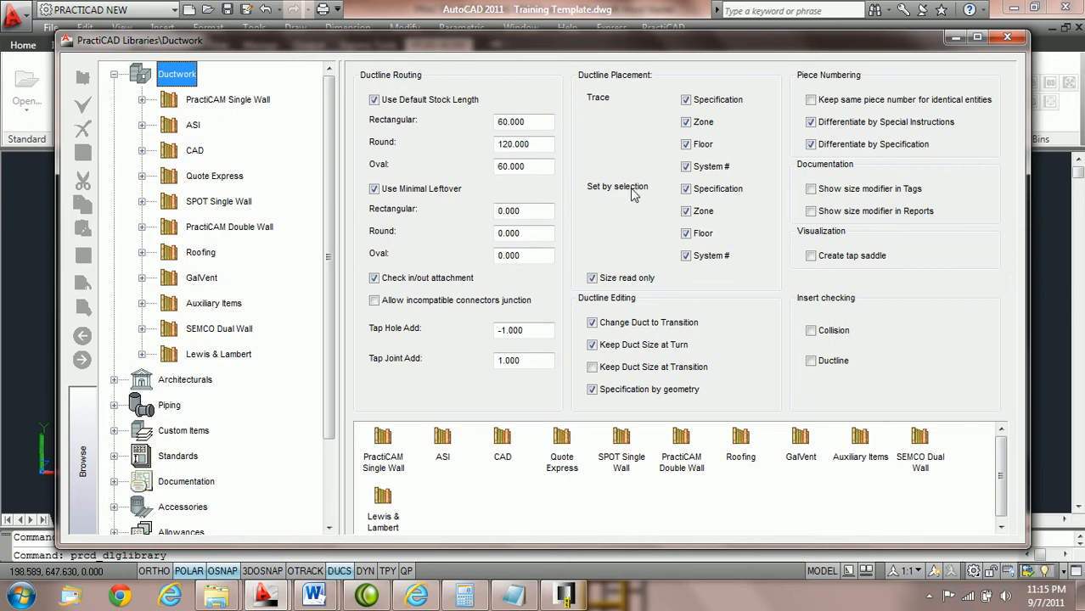
left_click(686, 189)
left_click(686, 211)
left_click(686, 232)
left_click(686, 256)
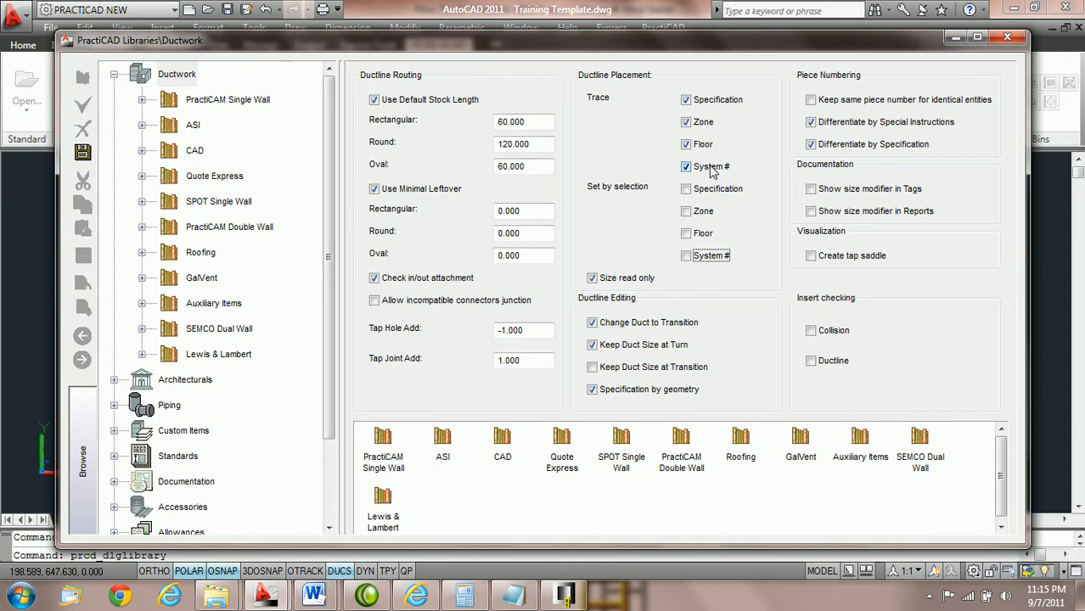
left_click(82, 153)
left_click(1006, 36)
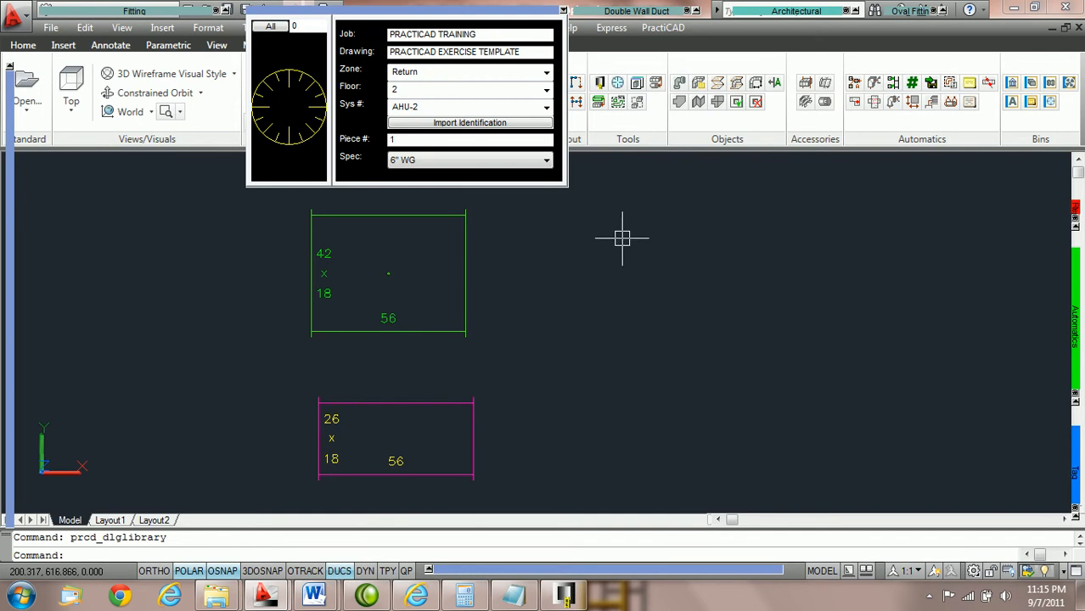
Attach a new Rect Duct to the open right end of the green 42 x 18 duct.
middle_click_drag(511, 272, 348, 279)
mouse_move(95, 19)
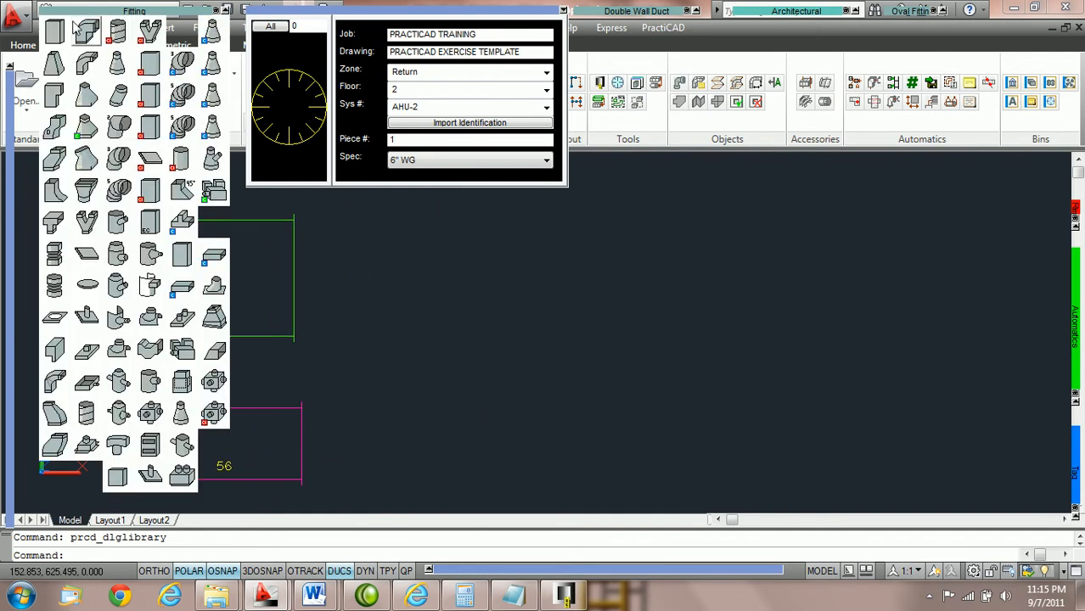
left_click(56, 35)
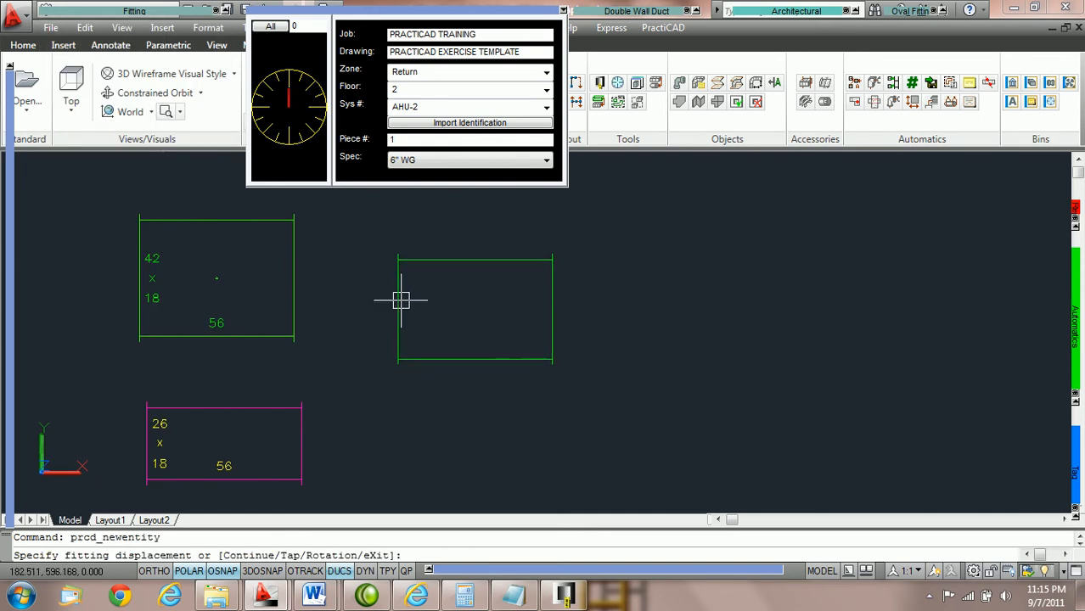
left_click(294, 277)
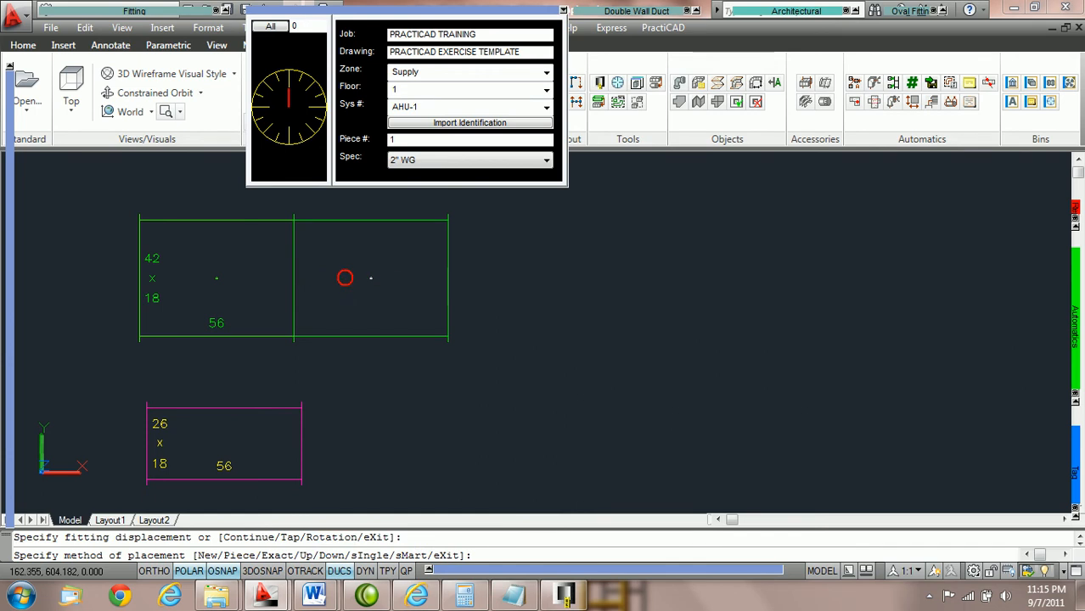
key("Escape")
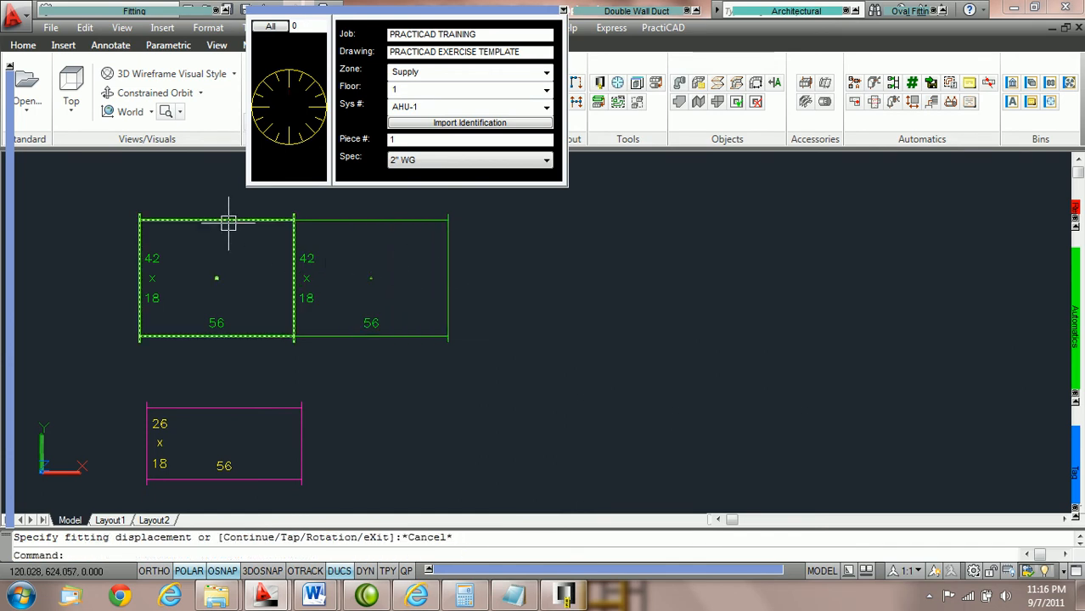
Examine the specification, floor, zone and system number of the new green duct, together with those of the duct it joins.
double_click(380, 221)
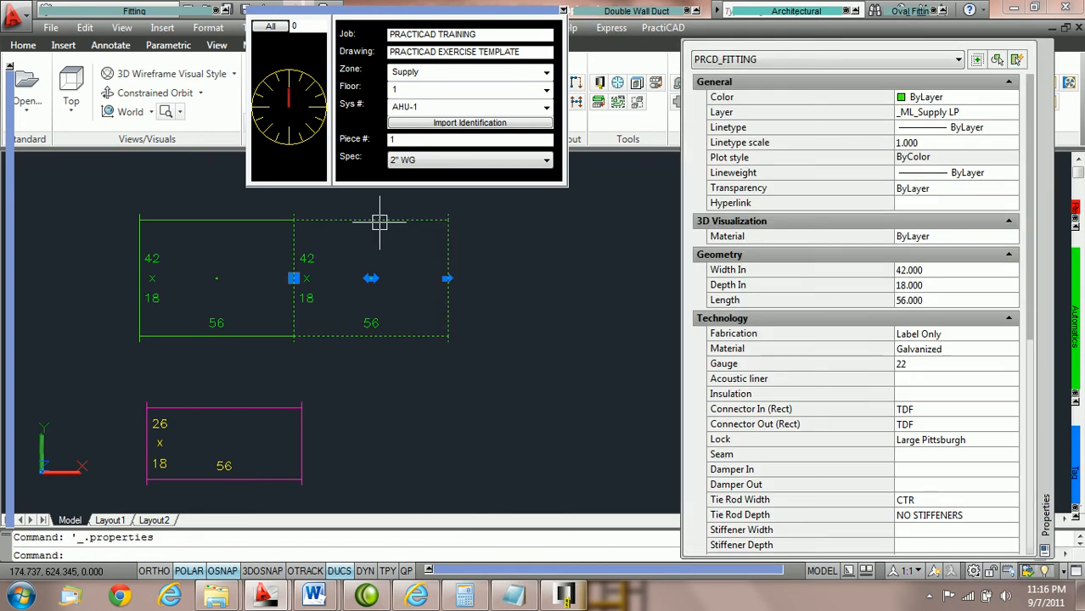
scroll(981, 323, "down", 5)
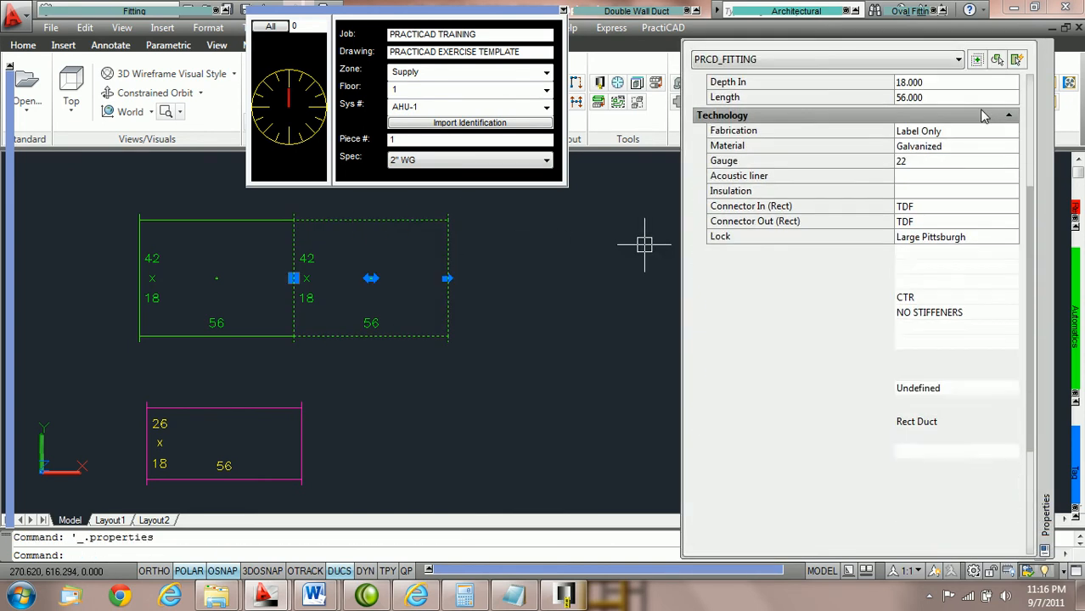
scroll(964, 412, "down", 3)
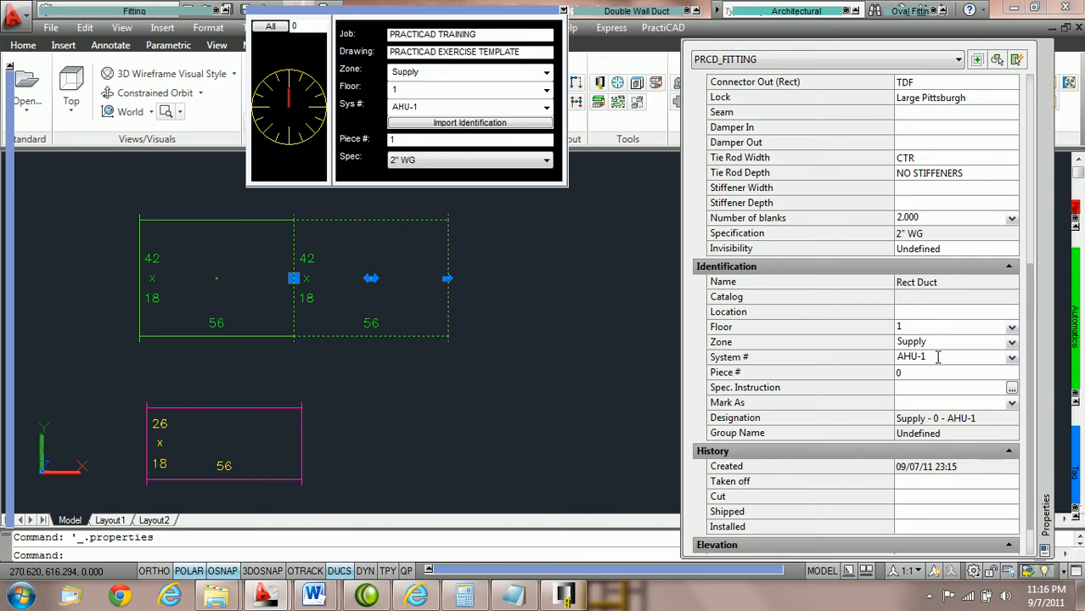
left_click(237, 222)
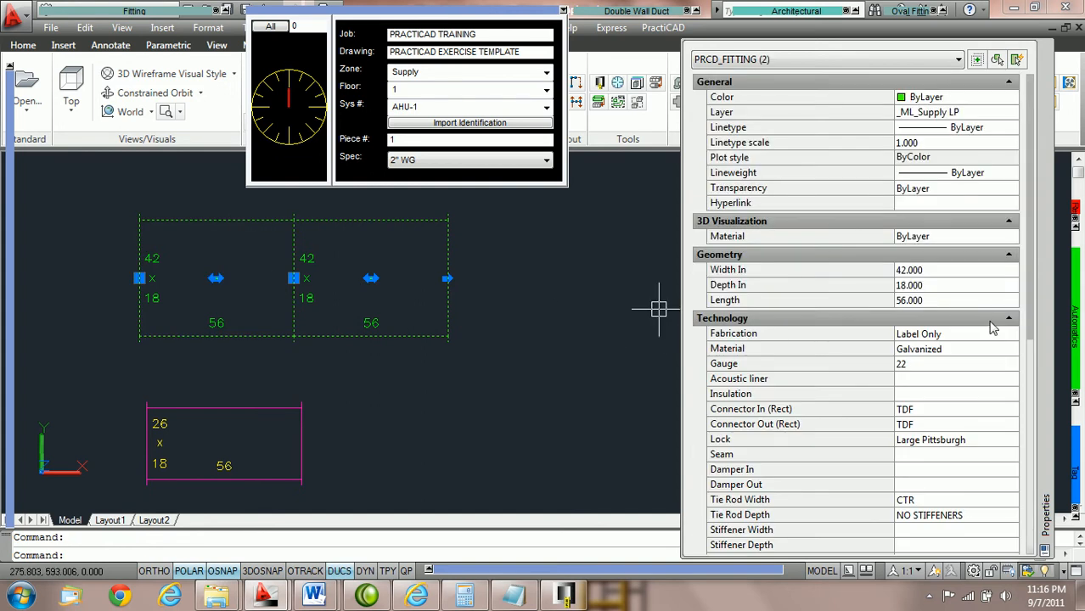
scroll(987, 262, "down", 2)
scroll(988, 262, "down", 5)
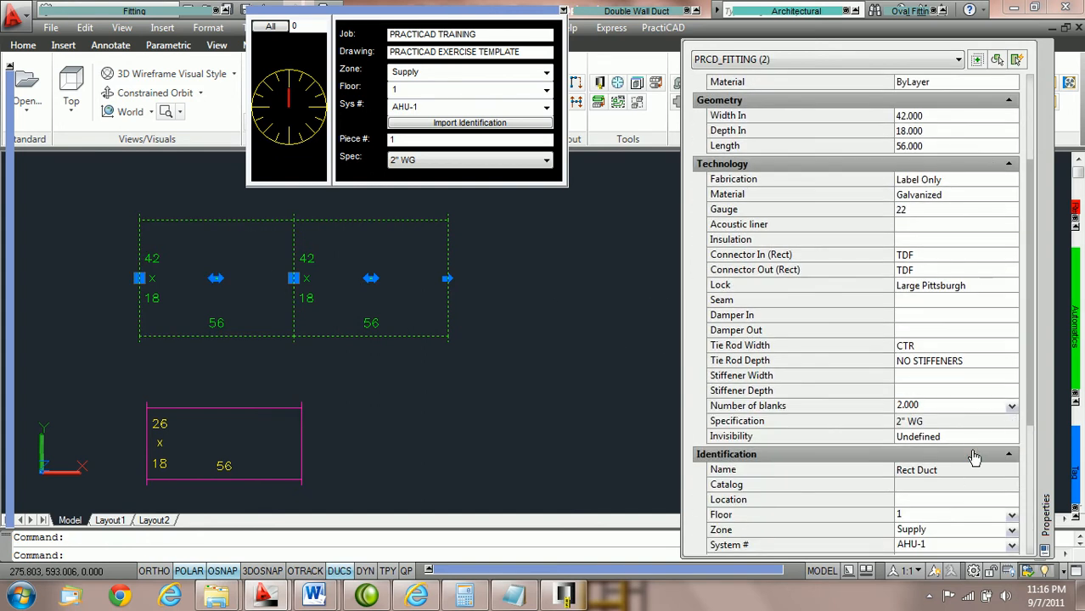
scroll(969, 282, "down", 2)
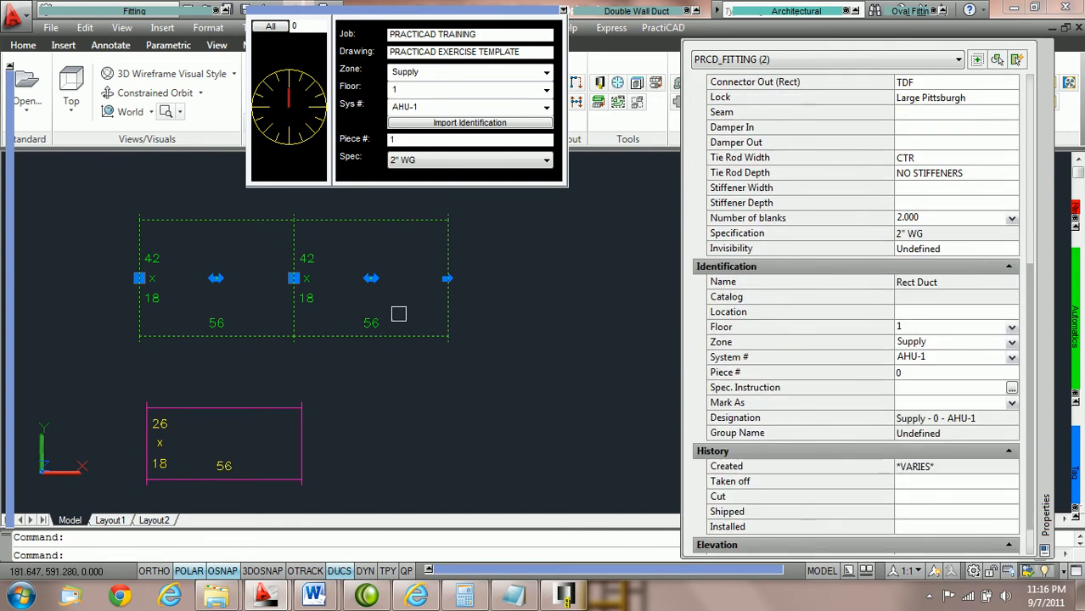
key("Escape")
Attach a new Rect Duct to the open right end of the magenta 26 x 18 duct.
mouse_move(90, 12)
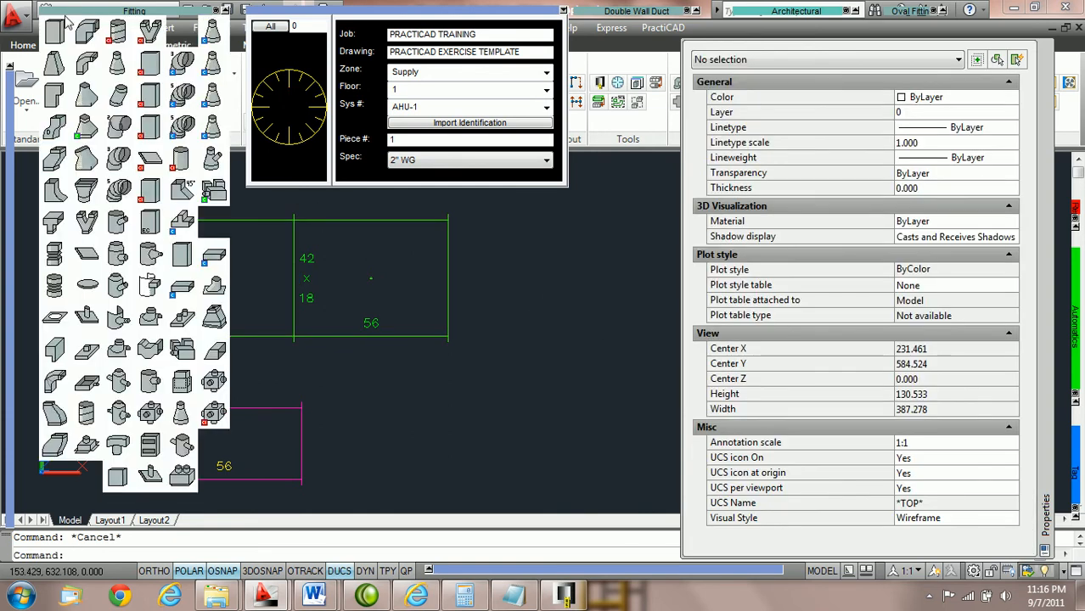
left_click(54, 32)
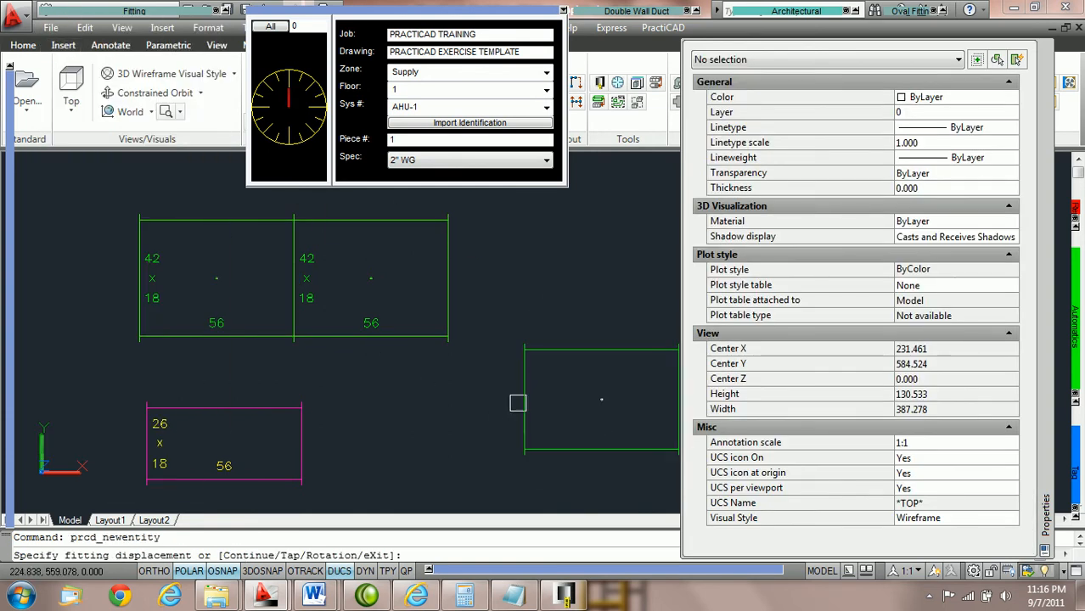
left_click(303, 442)
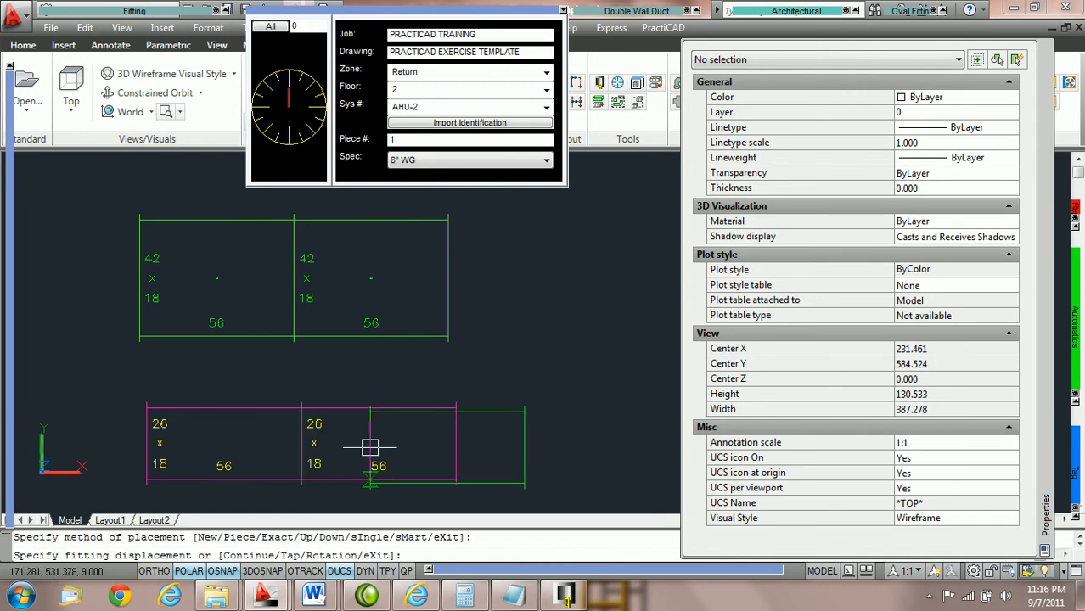
key("Escape")
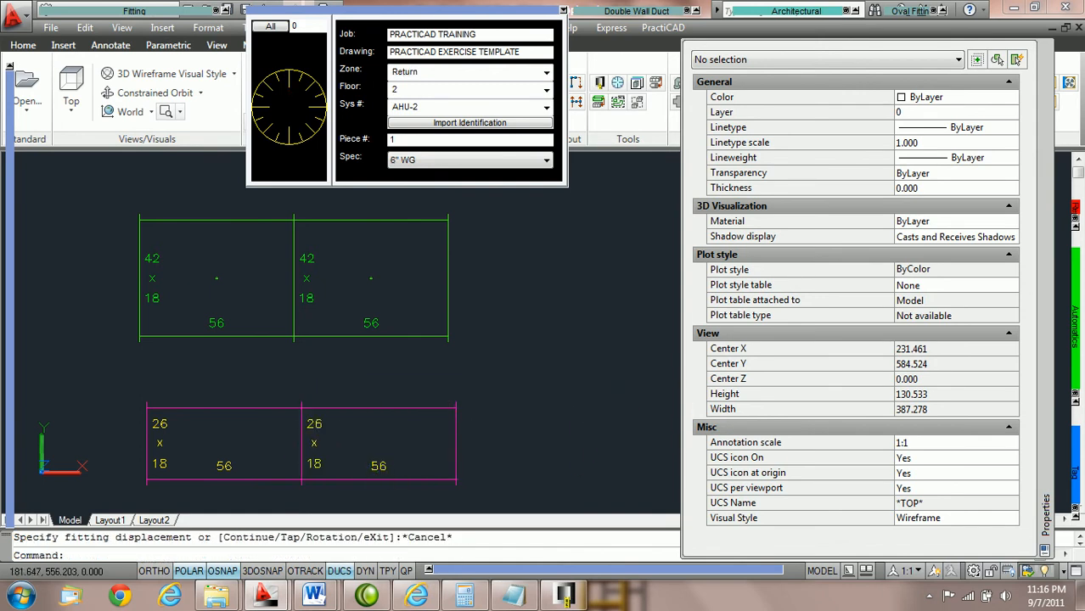
Examine the technology and identification properties of the new magenta duct, together with those of the duct it joins.
left_click(406, 406)
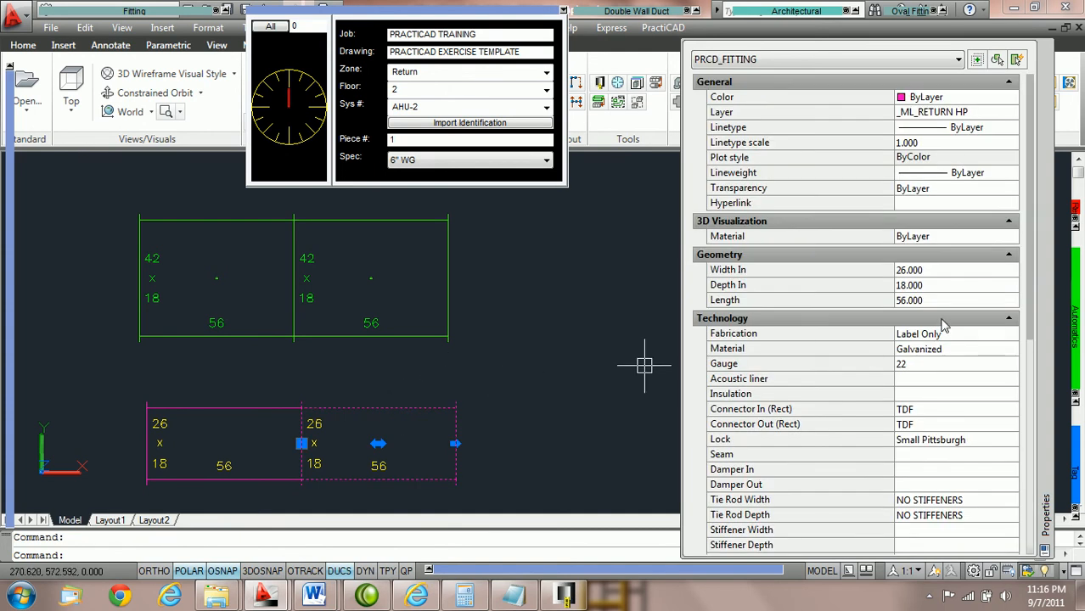
scroll(955, 289, "down", 5)
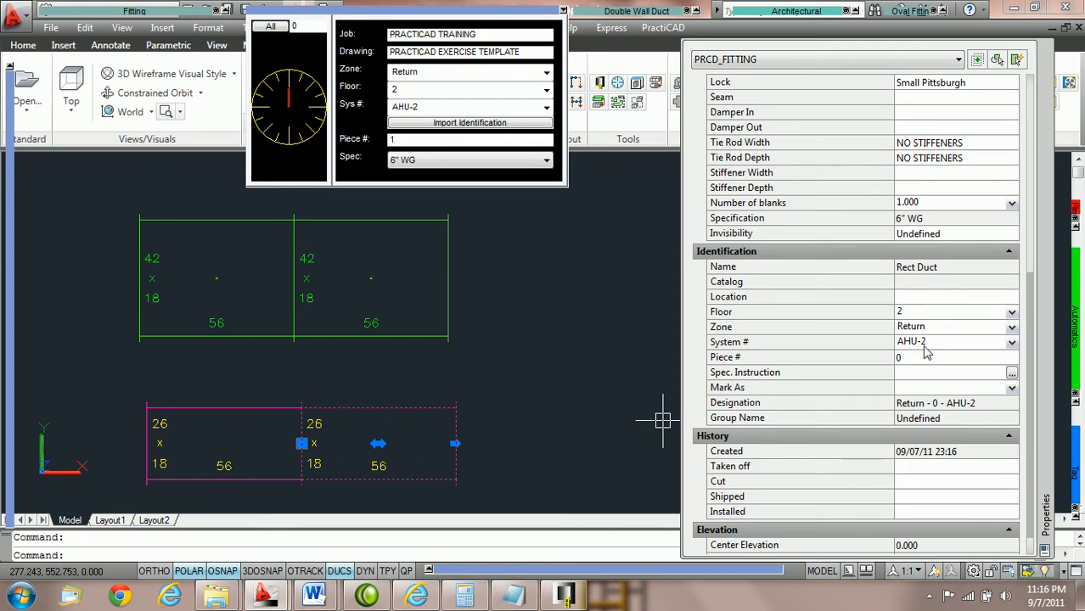
left_click(230, 407)
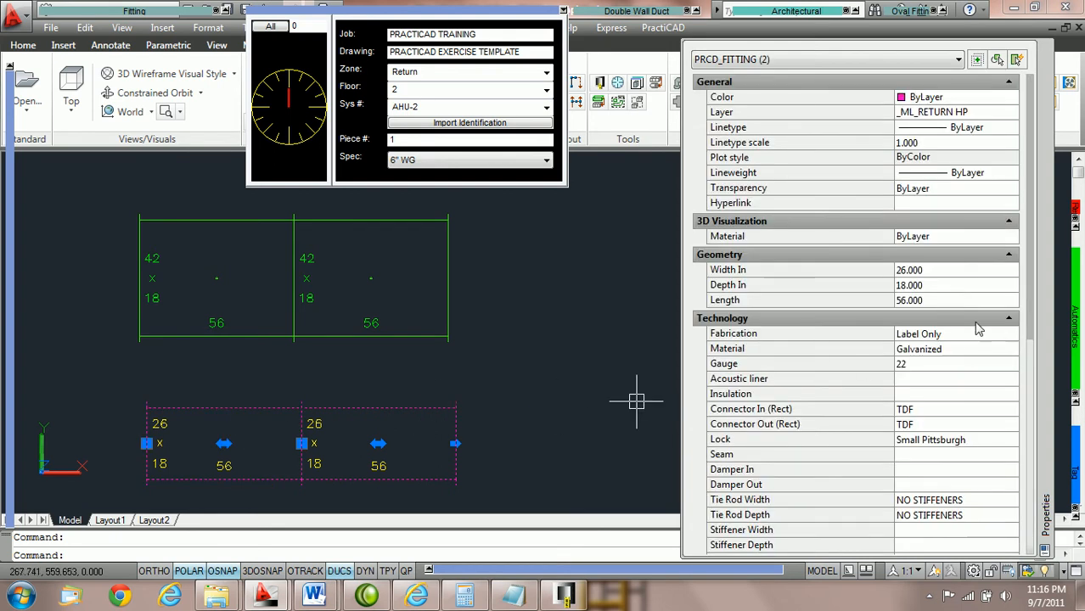
scroll(976, 306, "down", 5)
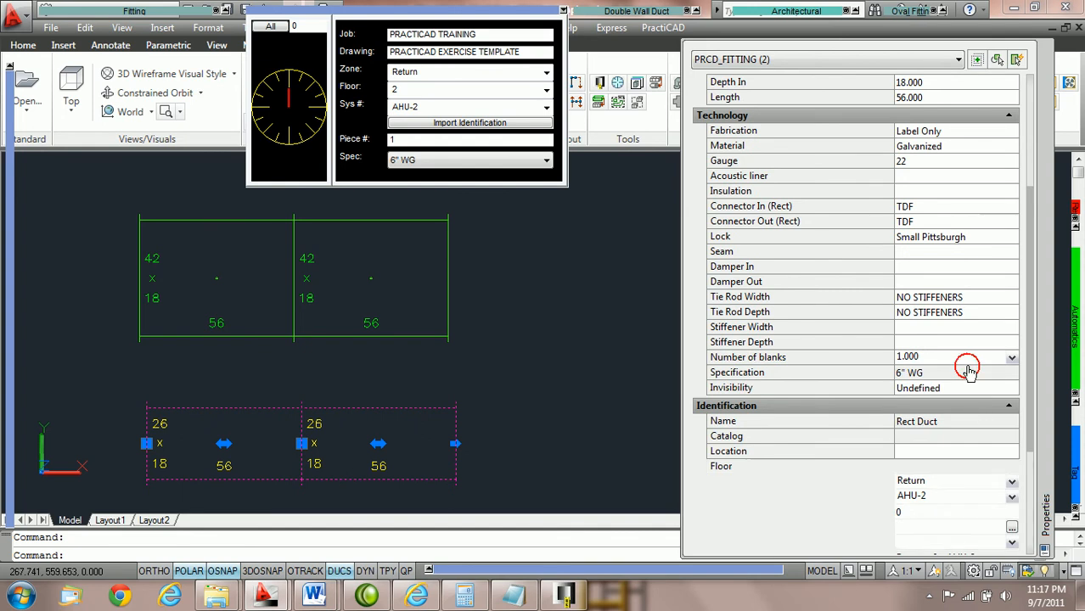
scroll(972, 399, "down", 3)
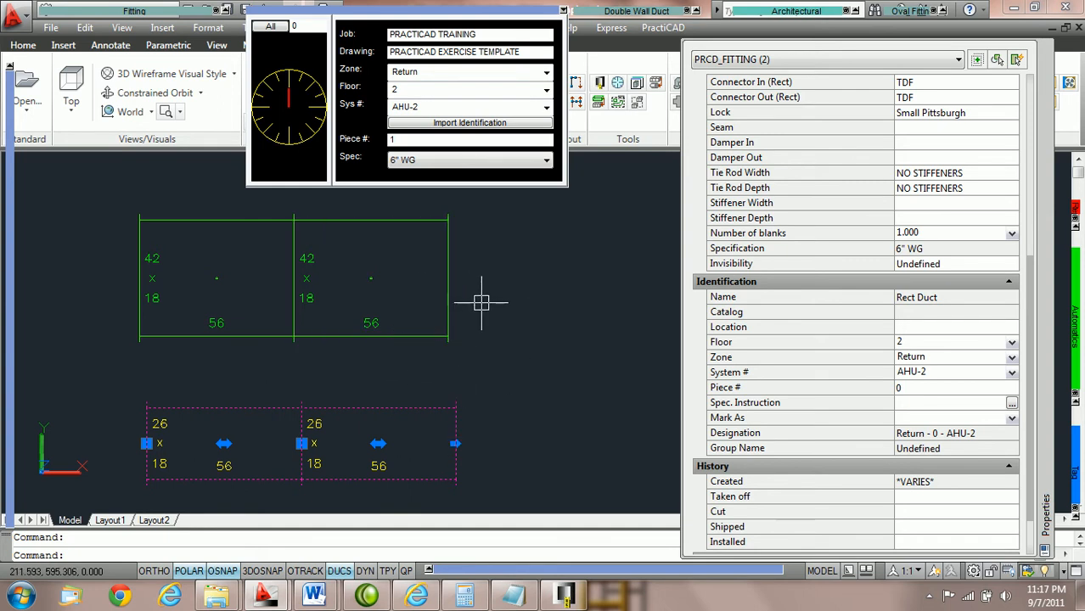
key("Escape")
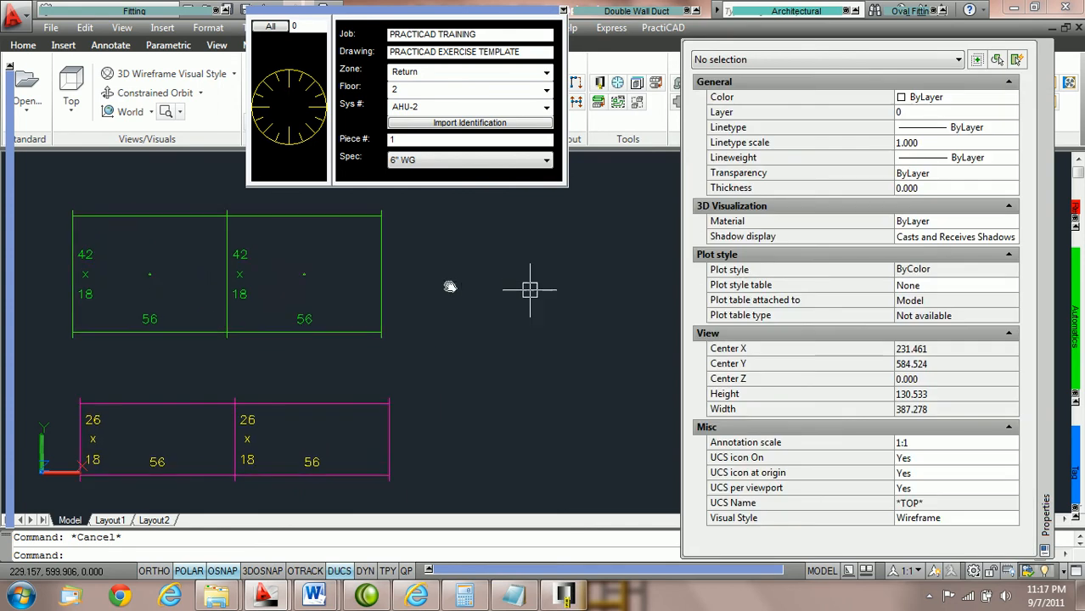
Add a third Rect Duct to the right end of both the green 42 x 18 run and the magenta 26 x 18 run.
middle_click_drag(531, 289, 441, 286)
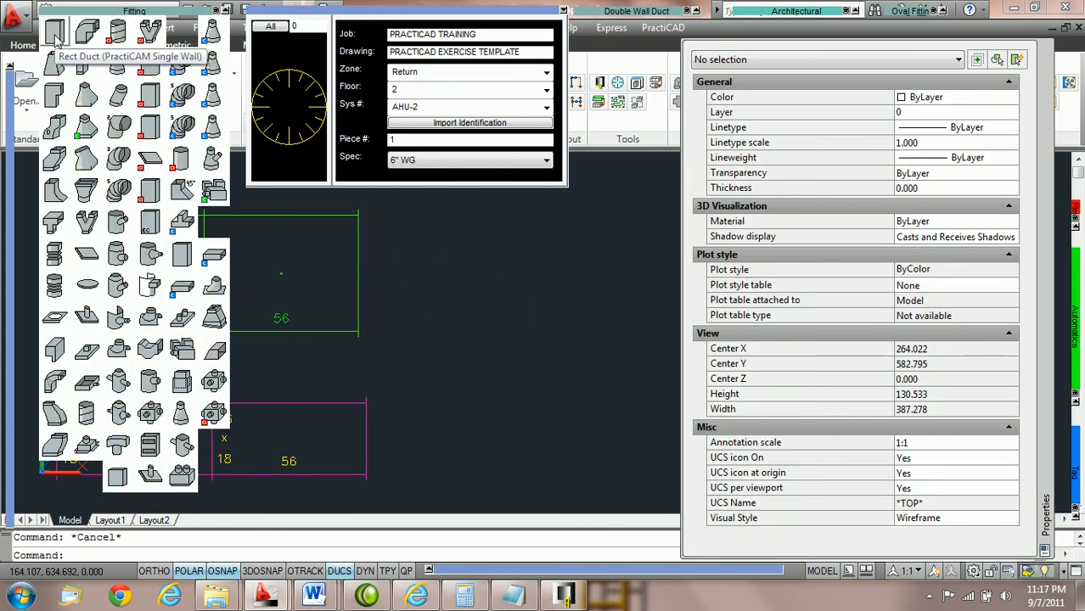
left_click(358, 273)
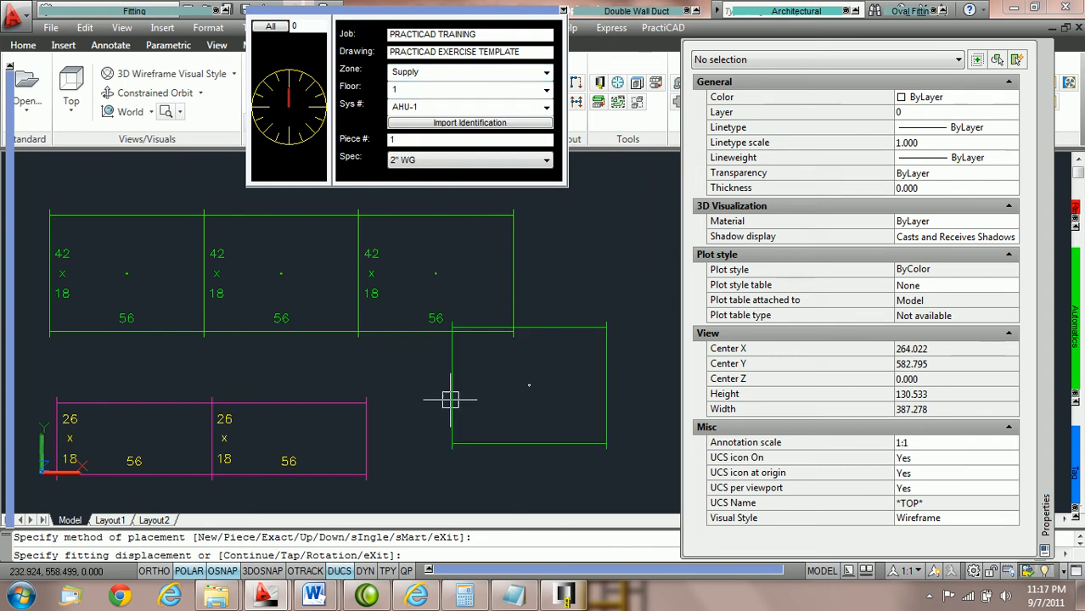
left_click(368, 440)
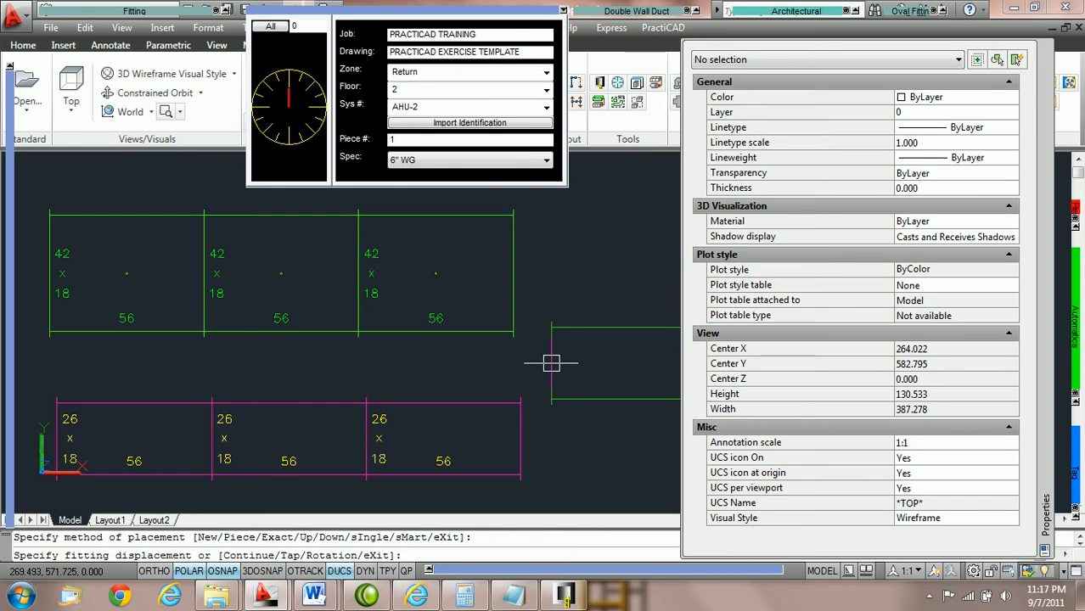
key("Escape")
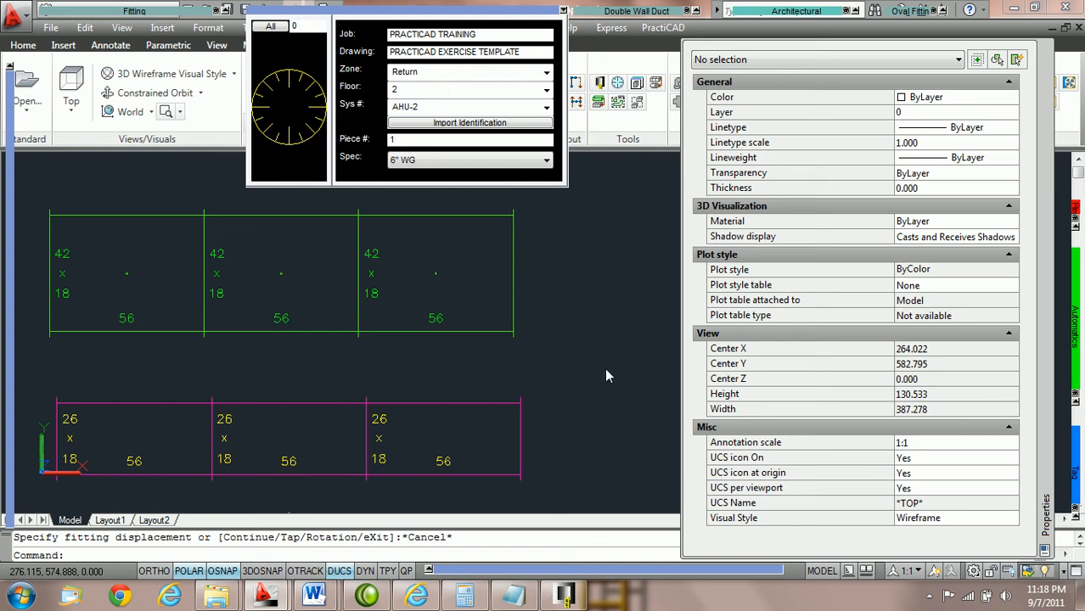
In the library's Ductwork settings, turn off Specification, Zone, Floor and System # under Trace.
left_click(600, 83)
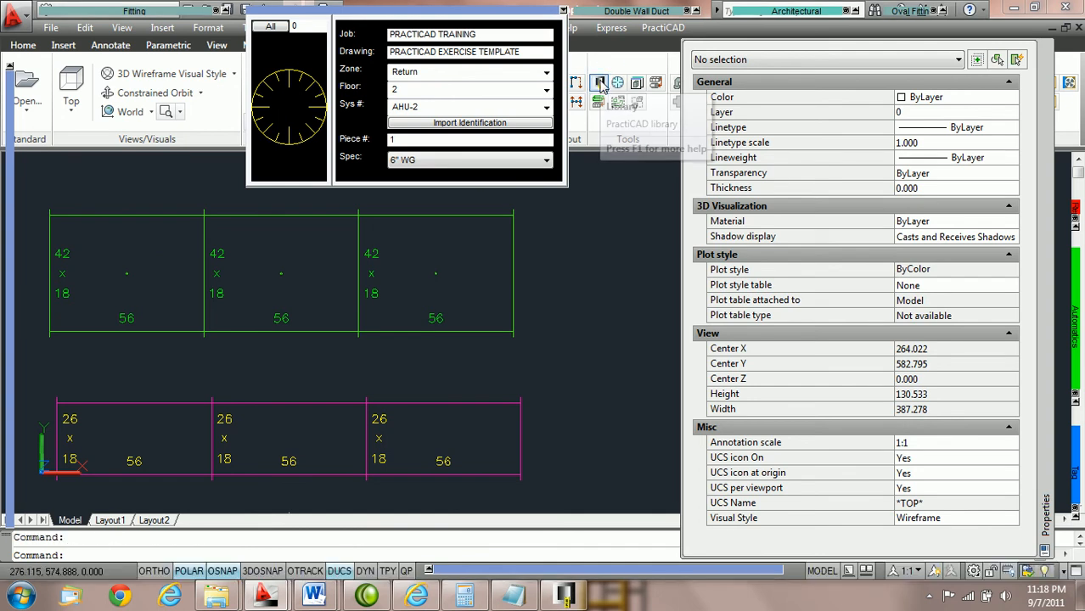
left_click(600, 83)
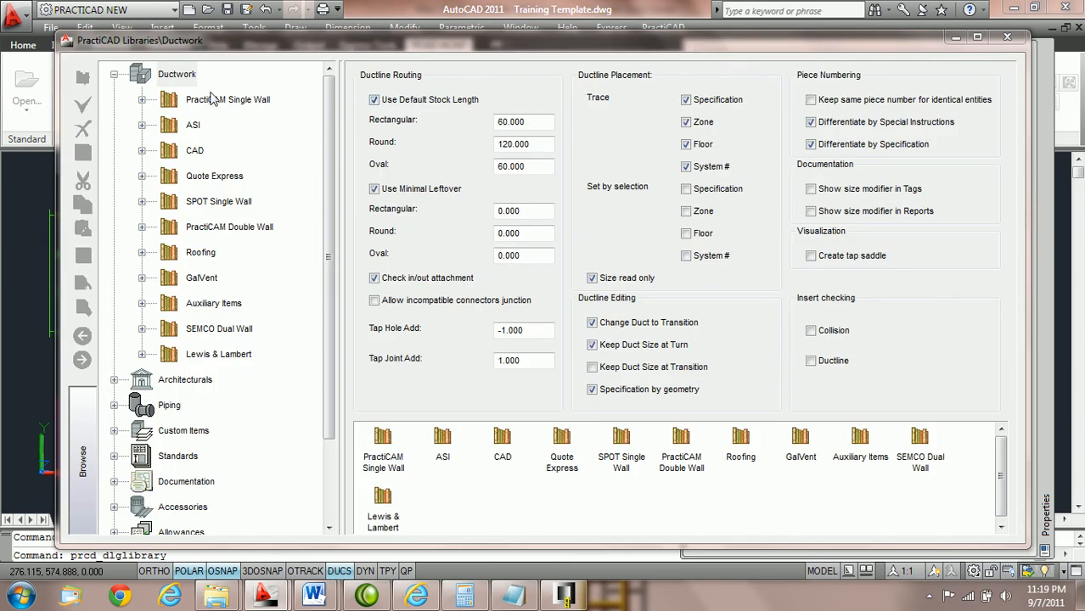
left_click(173, 76)
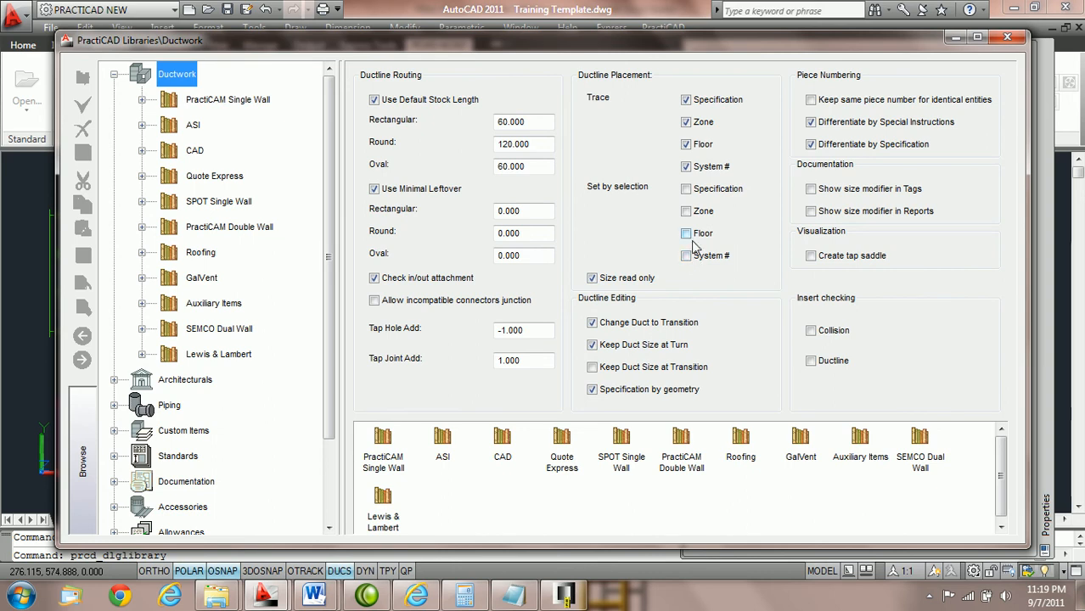
left_click(686, 101)
left_click(686, 122)
left_click(686, 144)
left_click(686, 166)
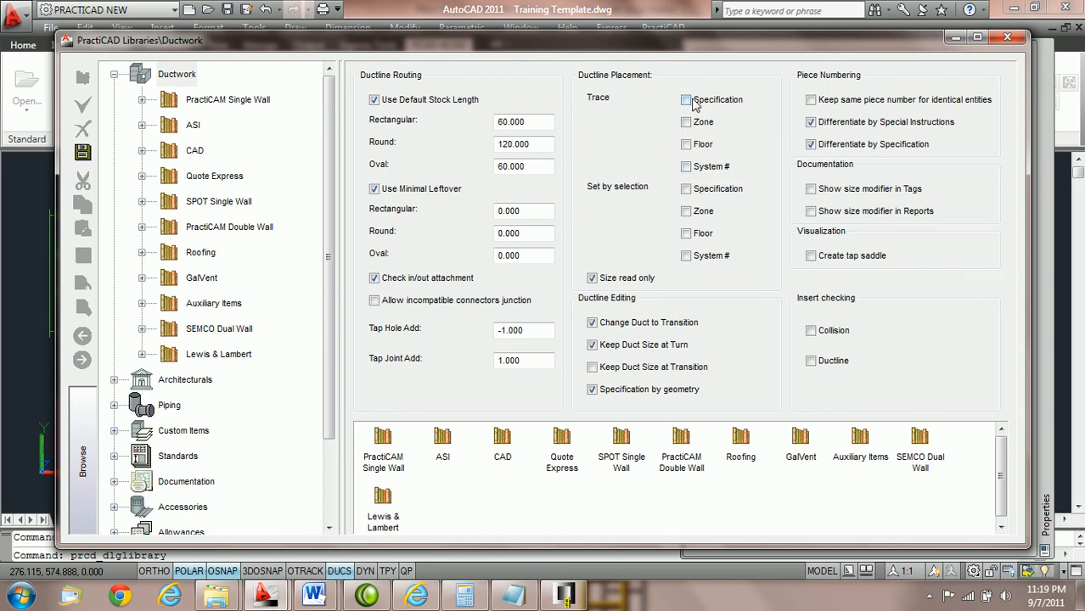
Turn on Specification, Zone, Floor and System # under Set by selection, then save the Ductwork settings and close the library.
left_click(686, 188)
left_click(686, 210)
left_click(686, 234)
left_click(686, 256)
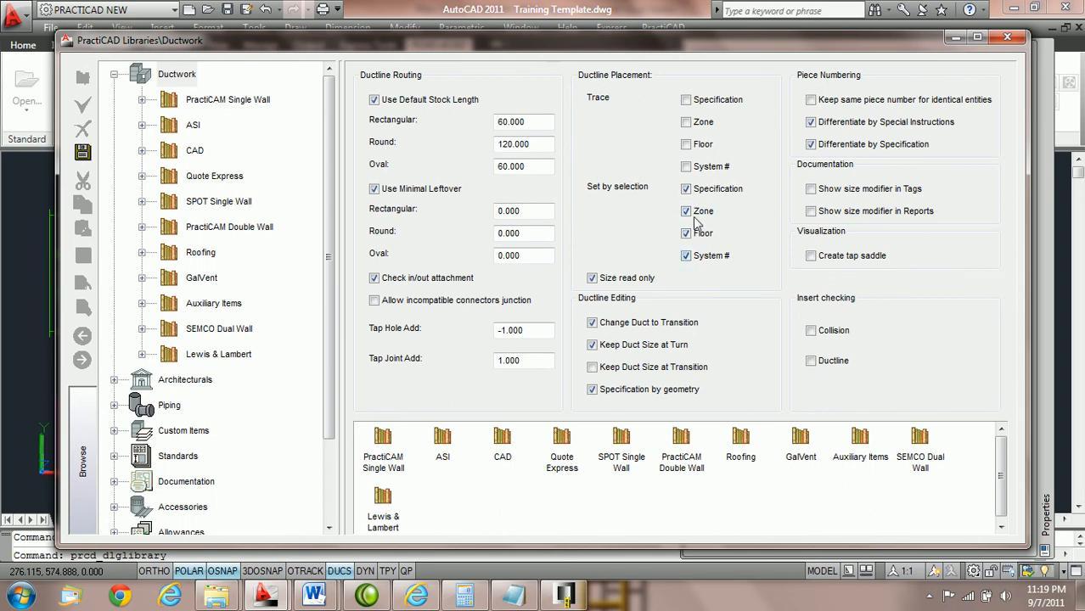
left_click(85, 157)
left_click(1006, 40)
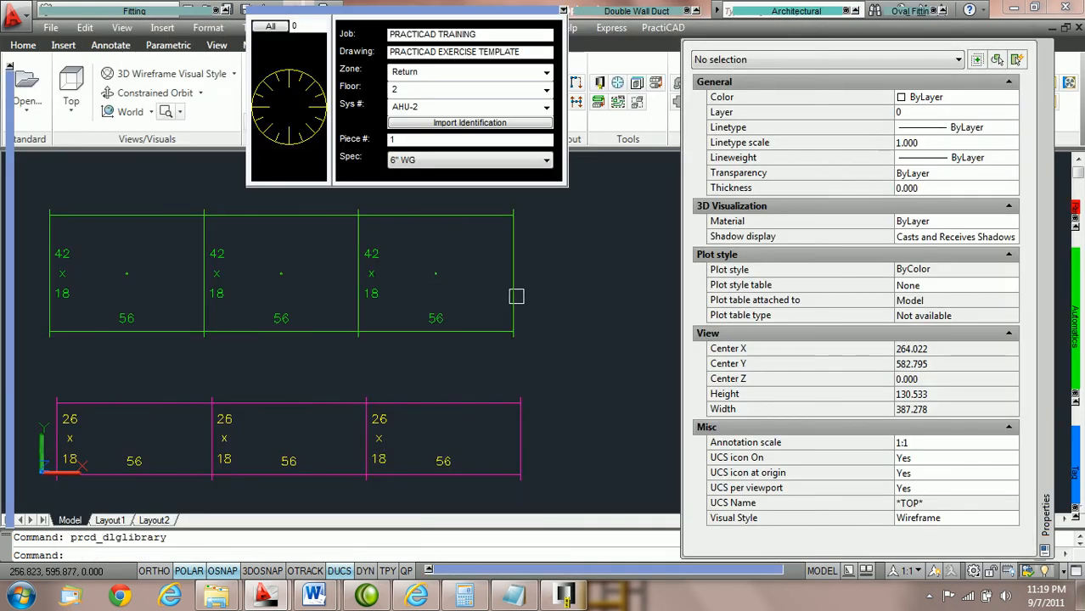
middle_click_drag(538, 291, 343, 304)
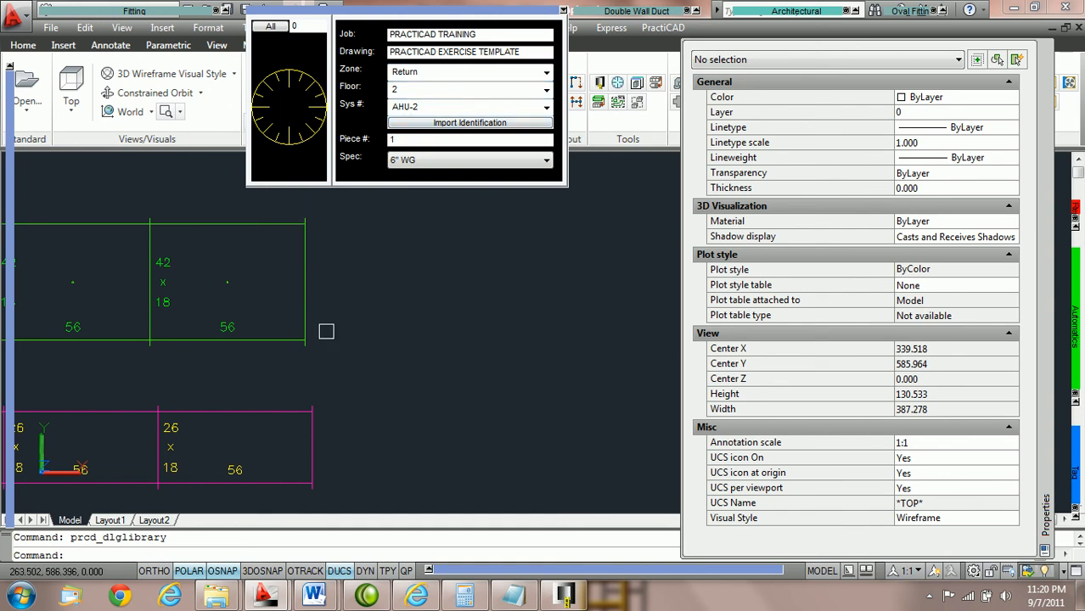
Select the last green 42 x 18 duct, attach a Rect Duct to the magenta run's open end, and erase the new duct.
left_click(290, 223)
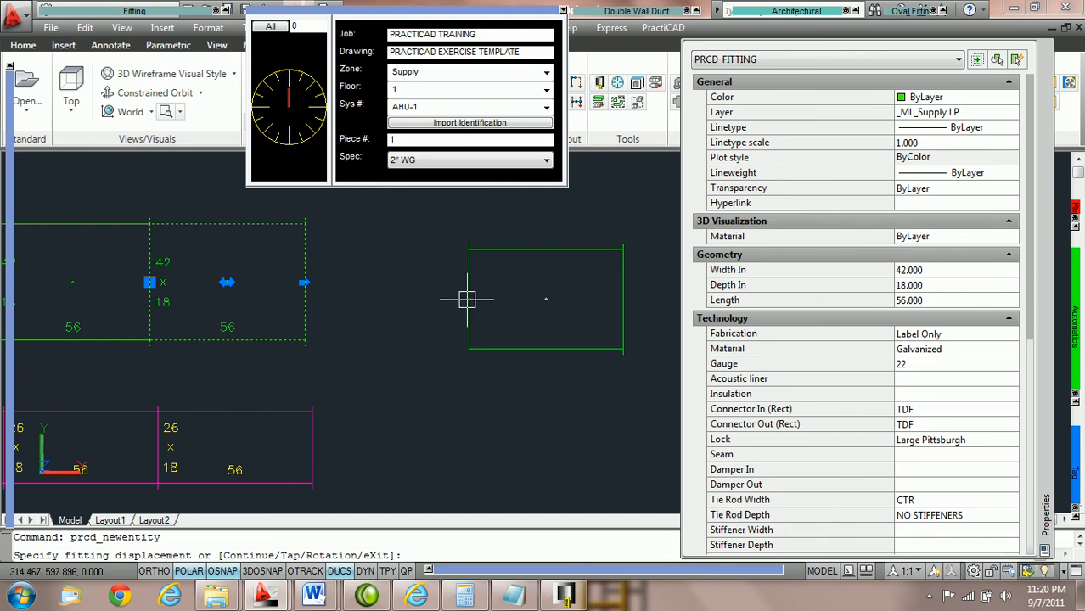
left_click(312, 447)
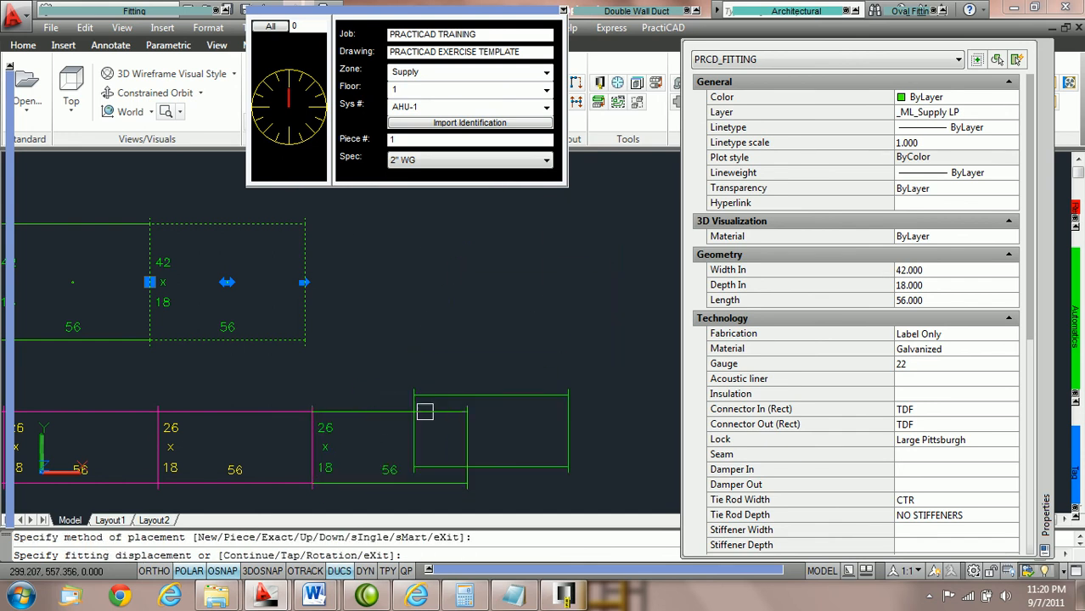
key("Escape")
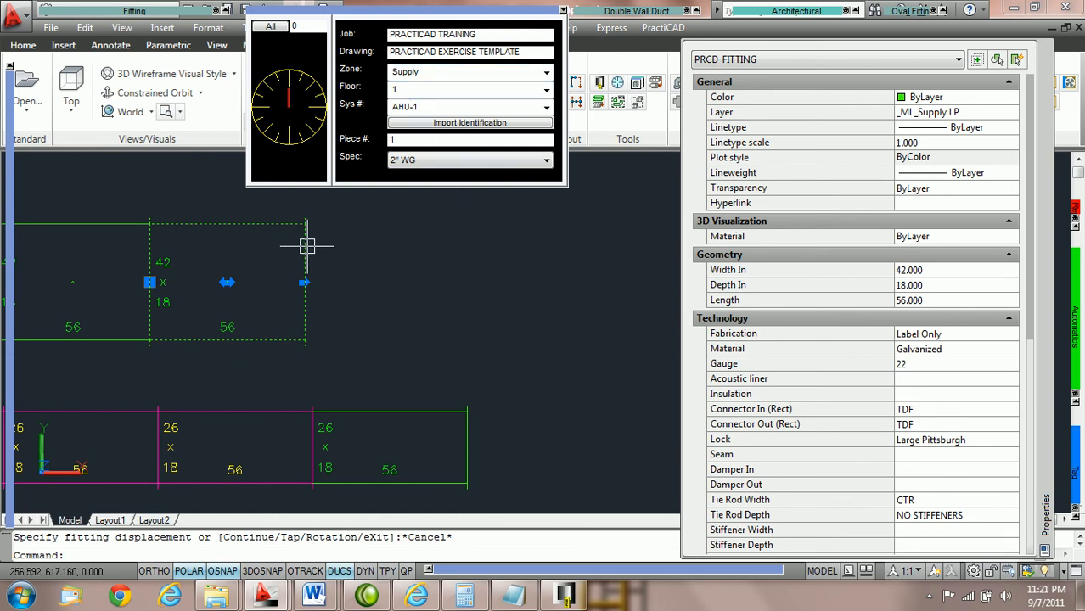
key("Escape")
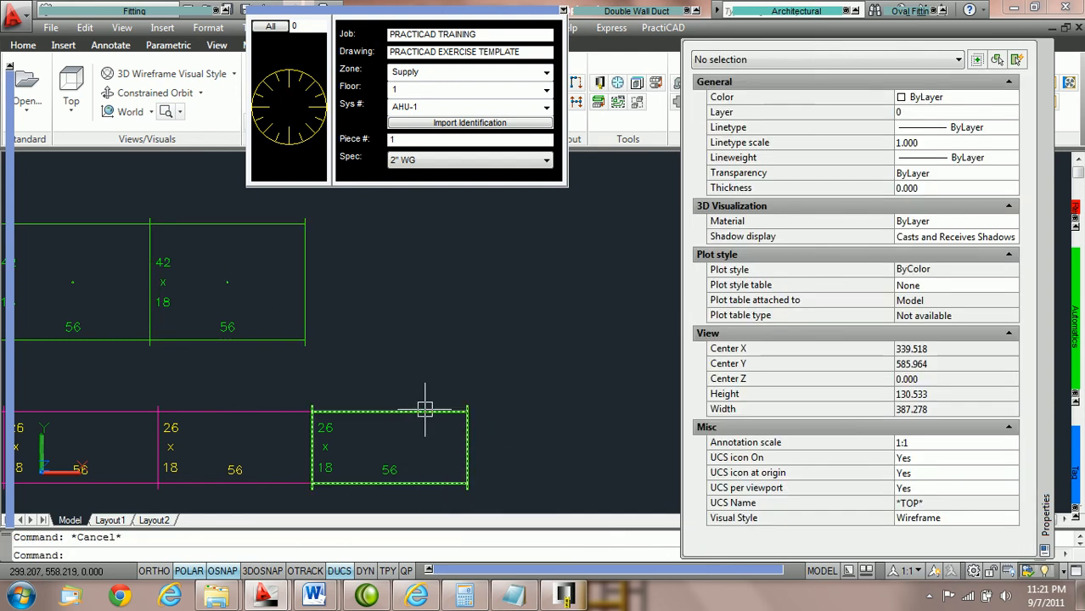
left_click(412, 419)
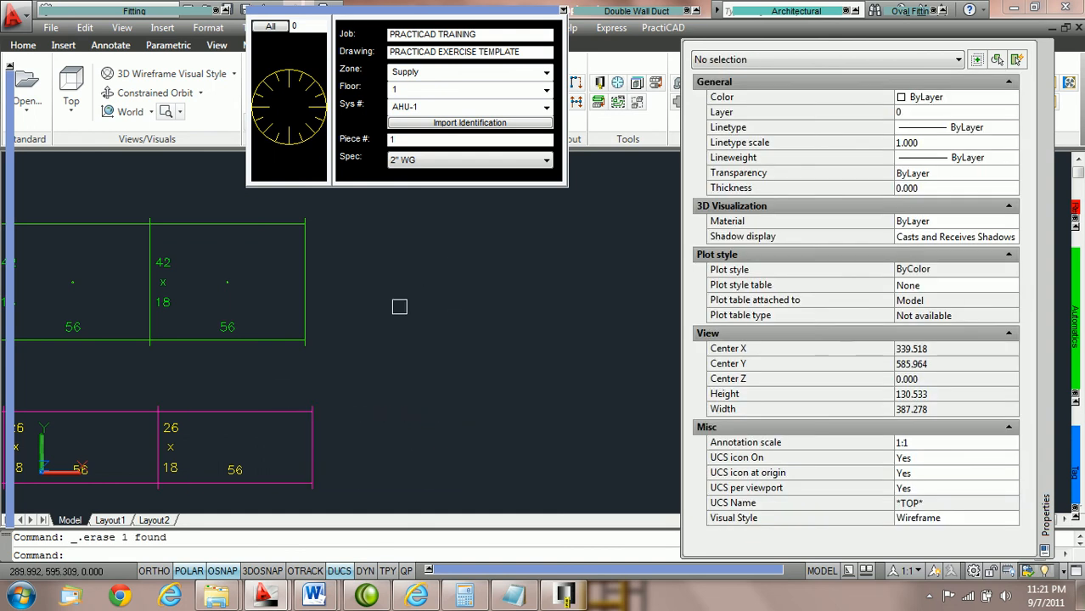
Select the last magenta 26 x 18 duct to load its identification and attach a Rect Duct to its open end.
left_click(269, 414)
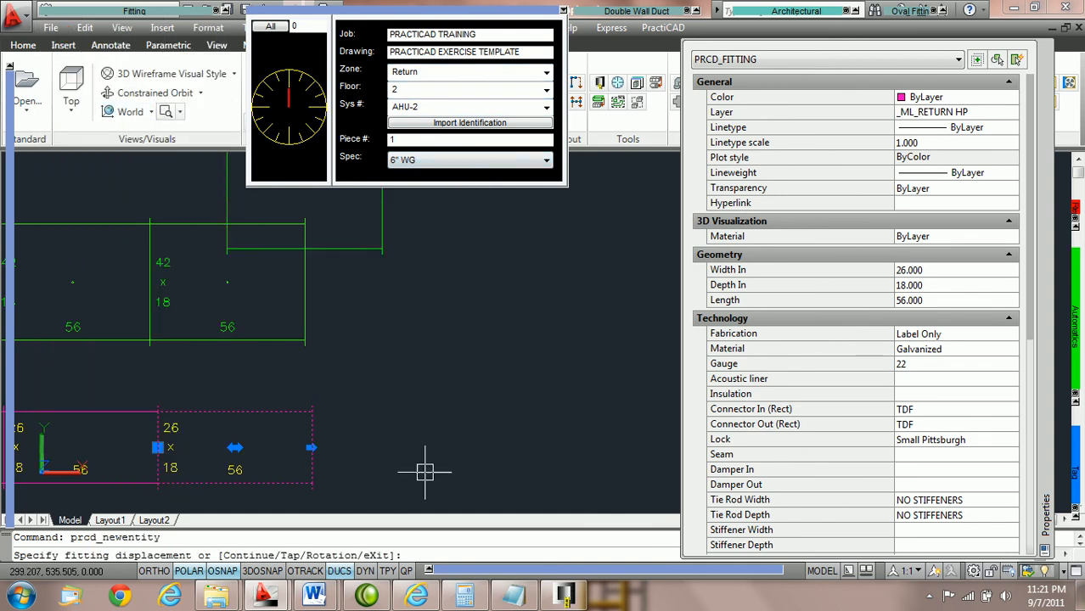
left_click(314, 448)
left_click(403, 449)
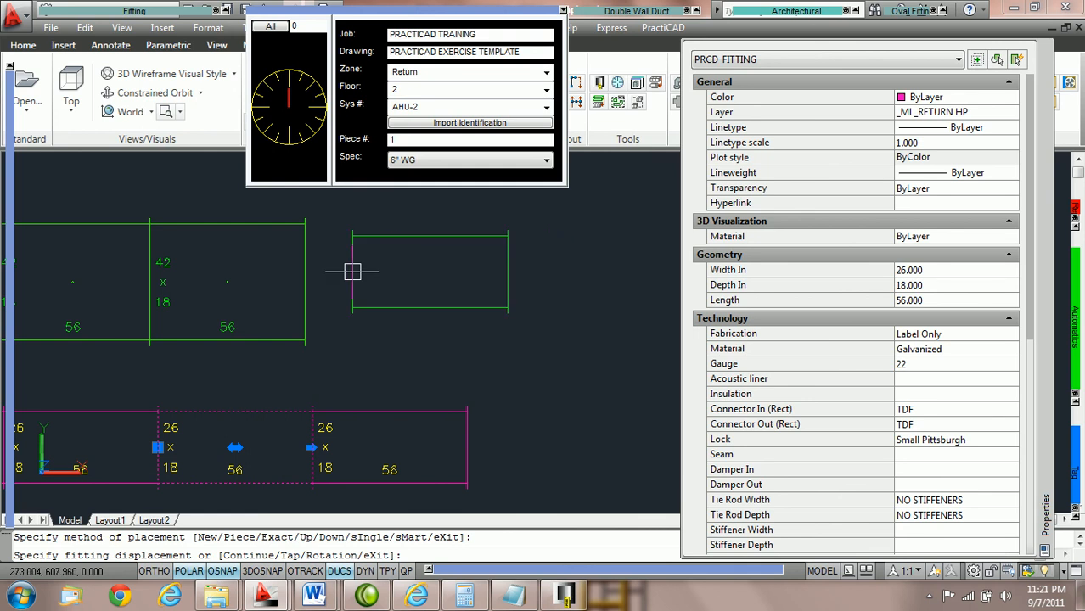
key("Escape")
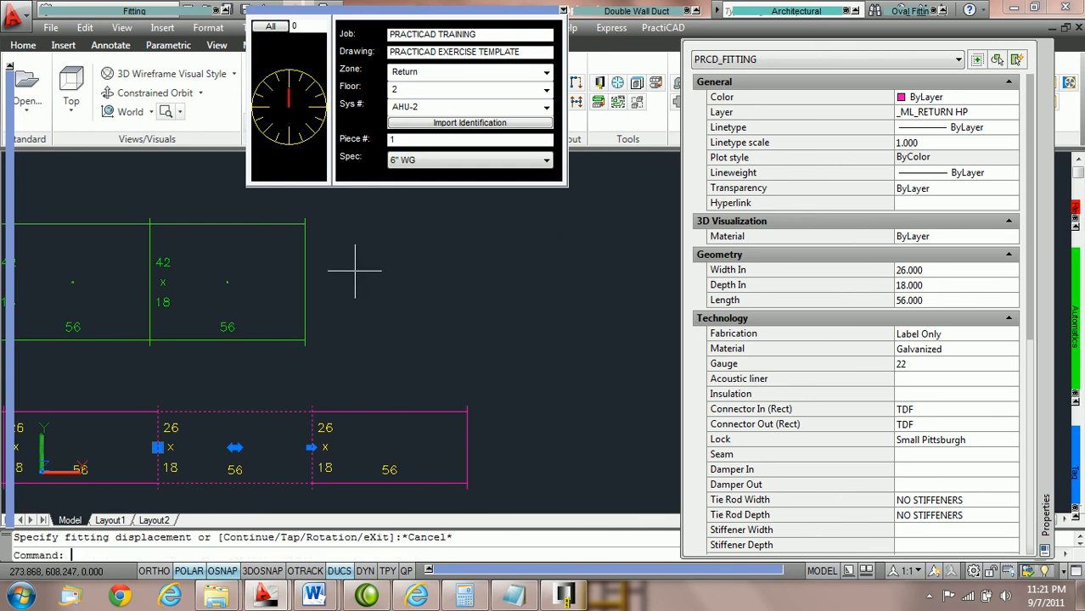
key("Escape")
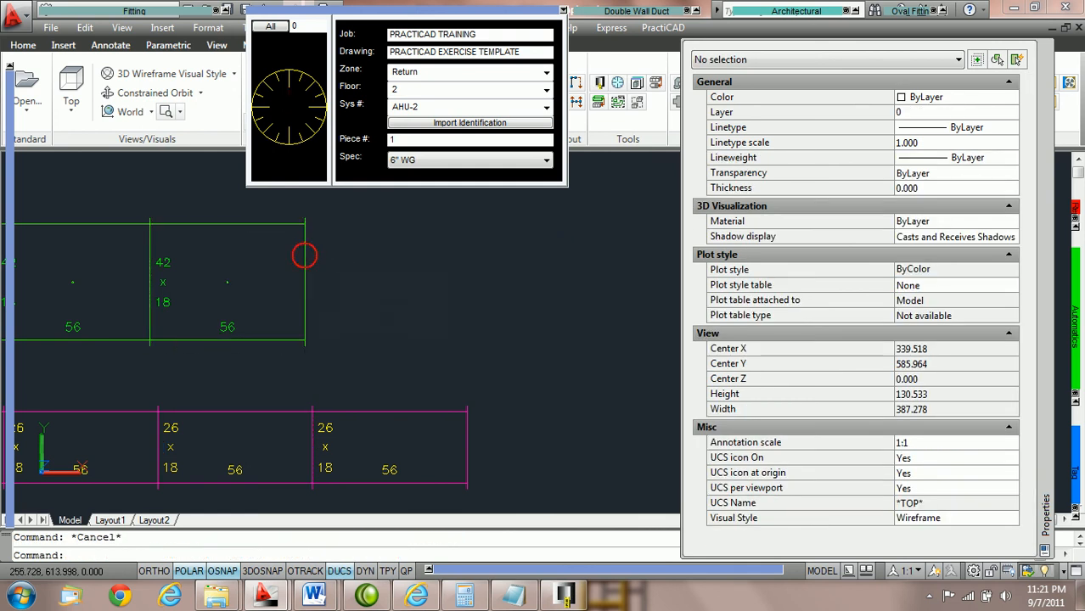
Select the last green 42 x 18 duct to load its identification and attach a Rect Duct to its open end.
left_click(304, 255)
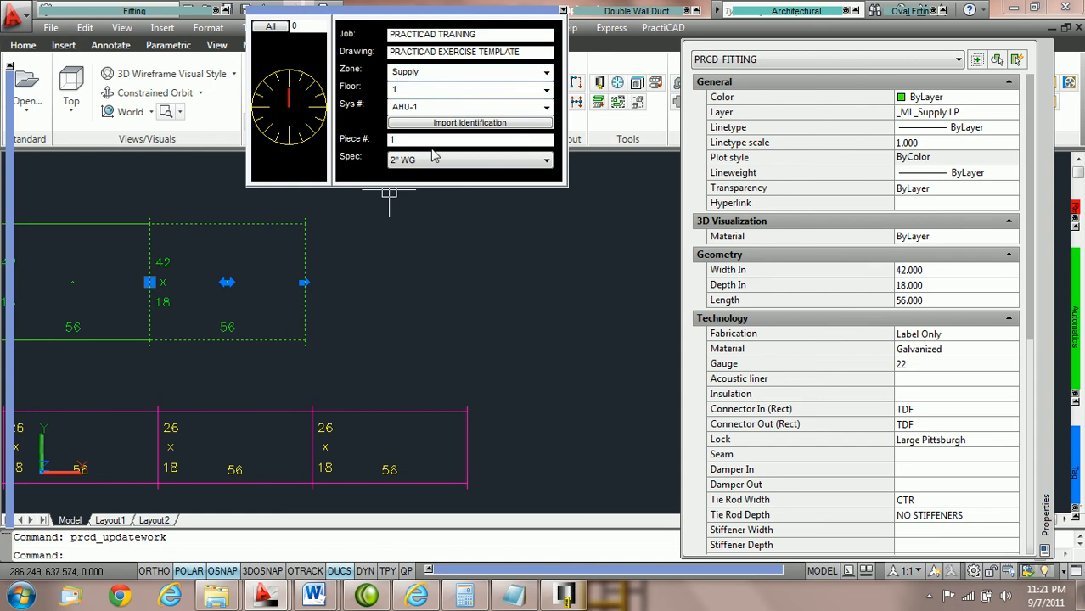
mouse_move(92, 13)
left_click(57, 30)
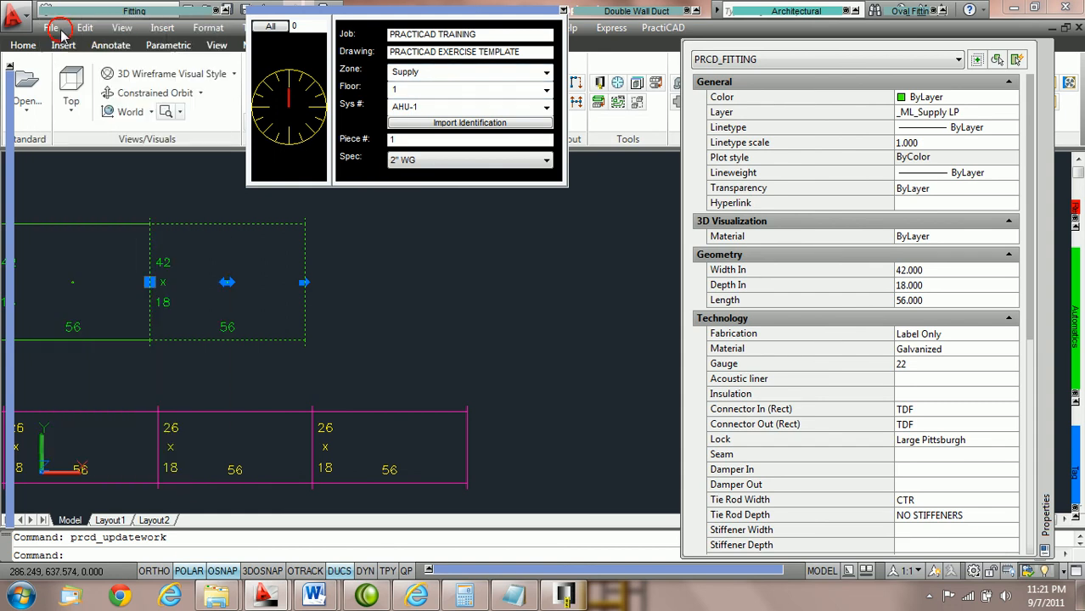
left_click(308, 281)
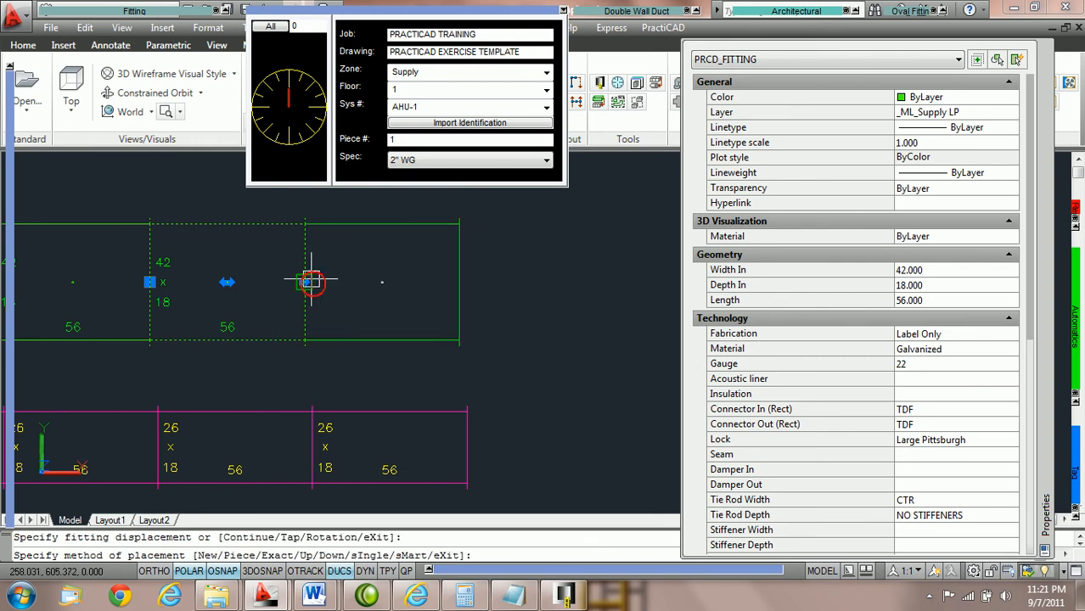
key("Return")
key("Escape")
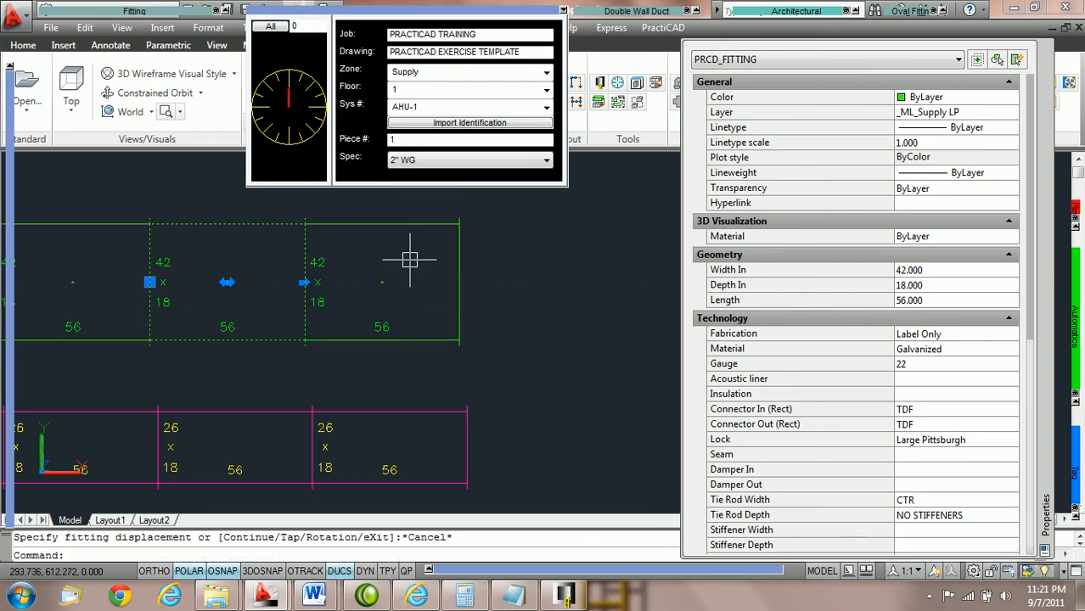
key("Escape")
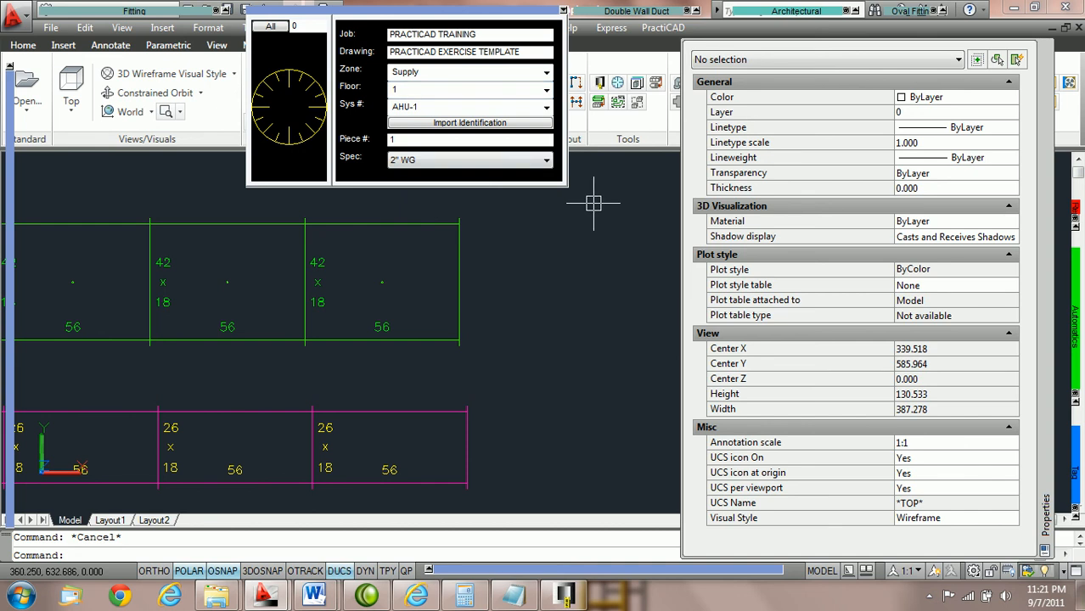
In the library's Ductwork settings, turn on Specification, Zone, Floor and System # under Trace, then save and close the library.
left_click(600, 82)
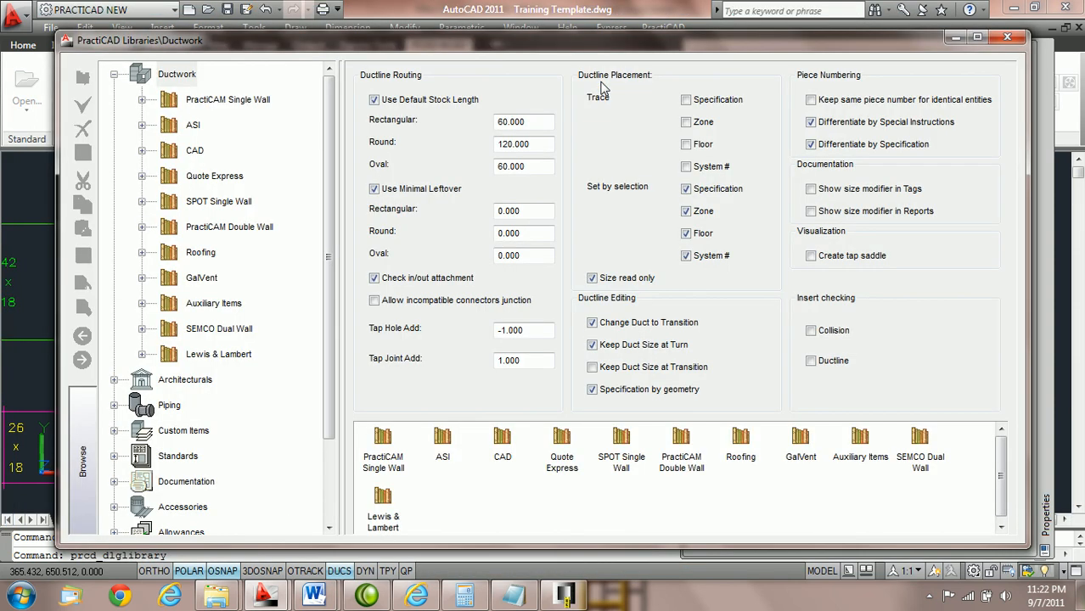
left_click(686, 100)
left_click(686, 121)
left_click(686, 144)
left_click(686, 166)
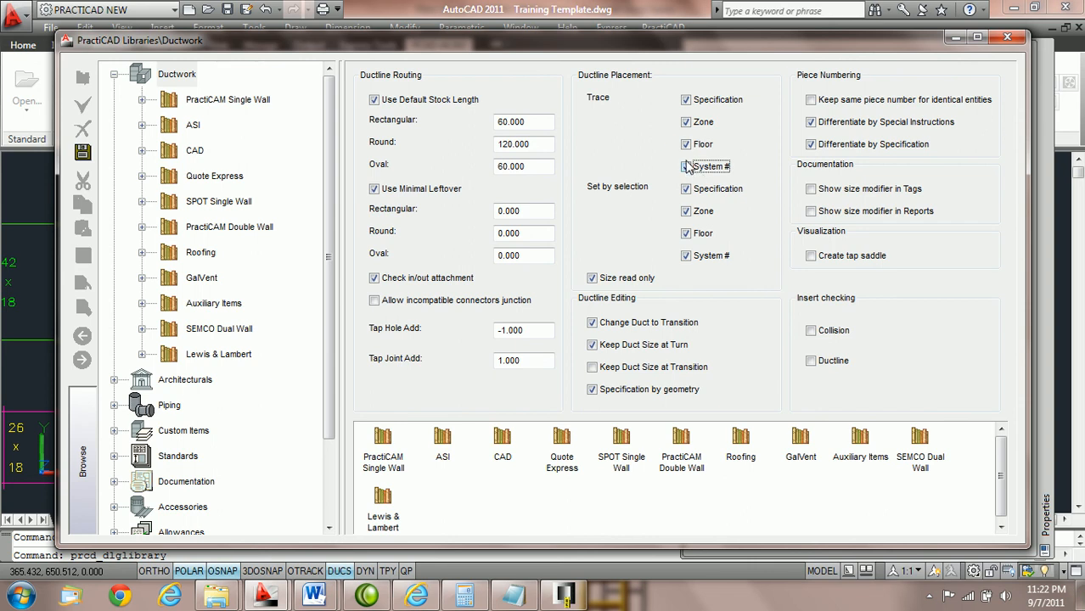
left_click(686, 167)
left_click(85, 153)
left_click(1005, 37)
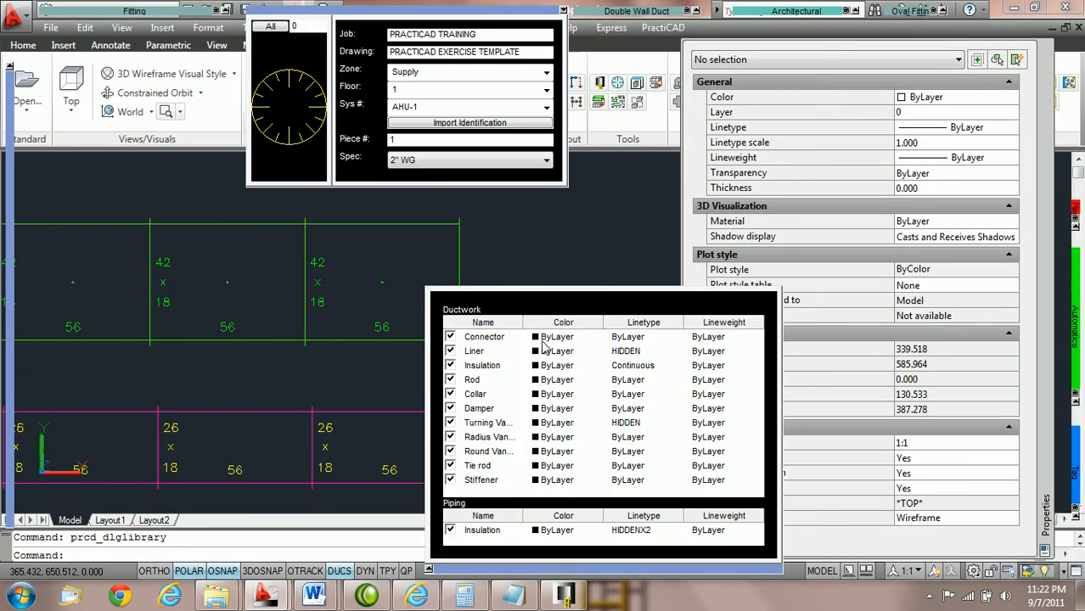